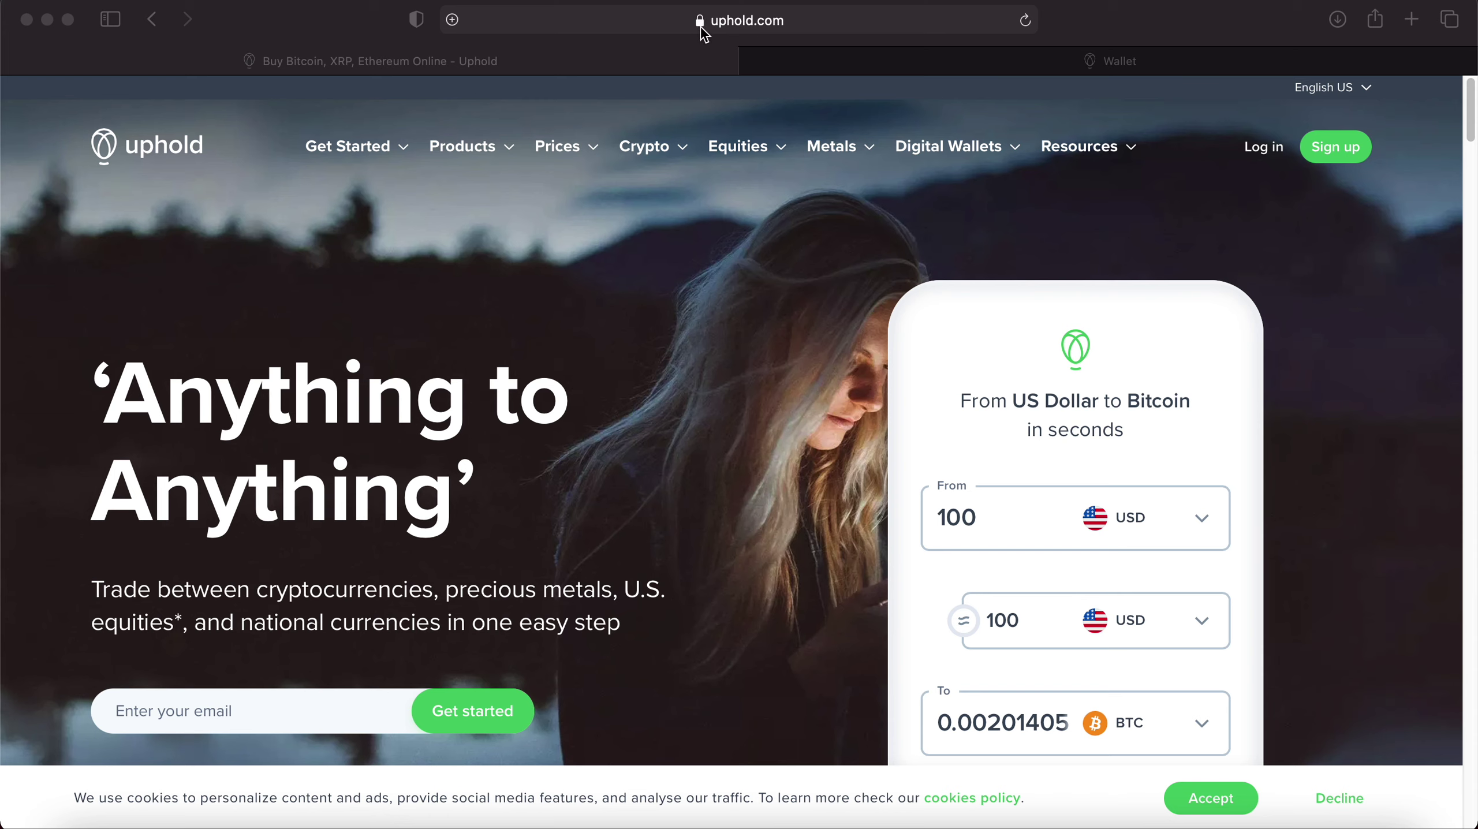
- Switch the browser to the Uphold Wallet dashboard at wallet.uphold.com
click(677, 344)
scroll(676, 343, down, 2)
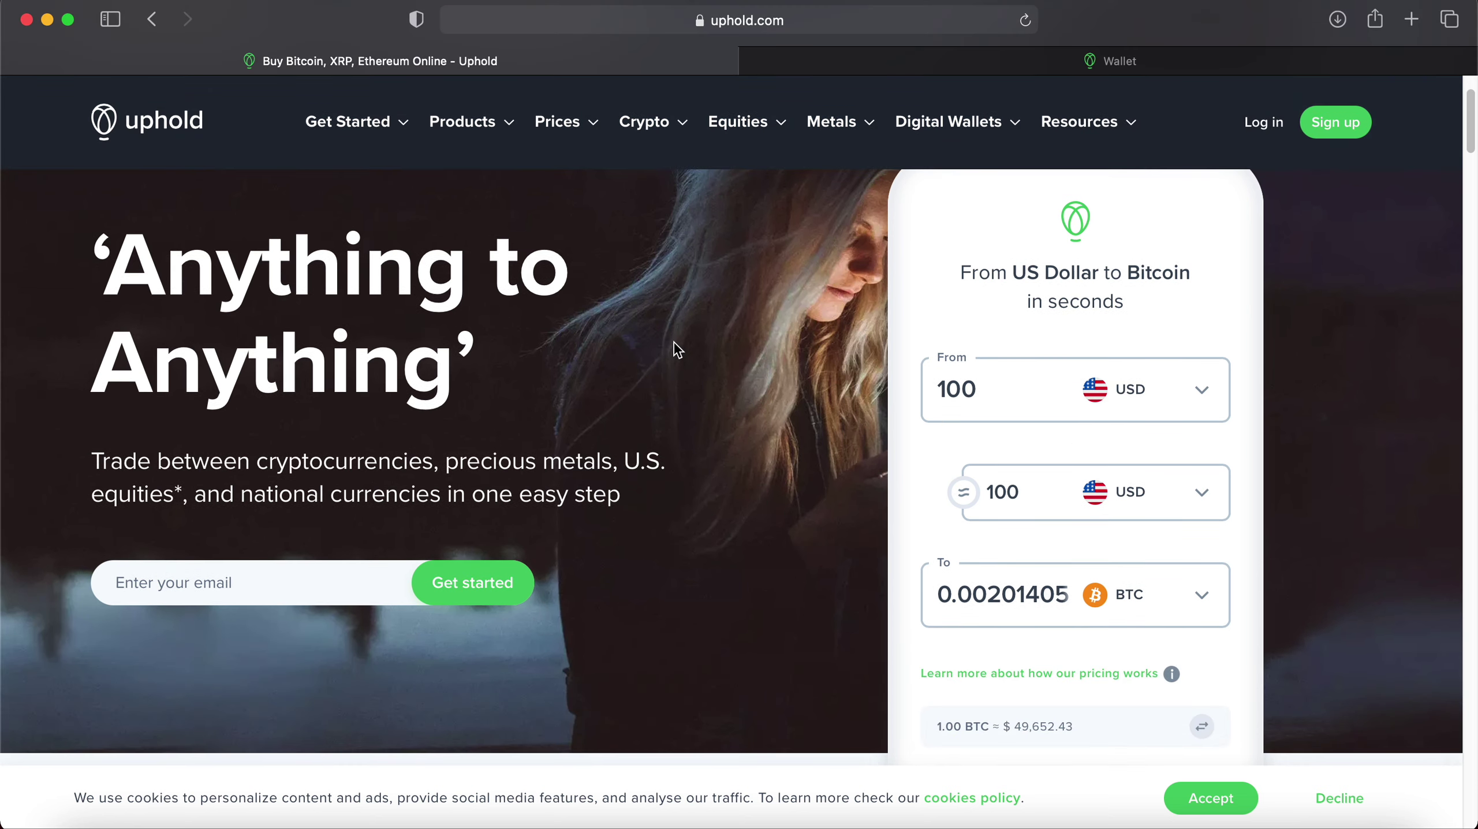
scroll(683, 358, up, 2)
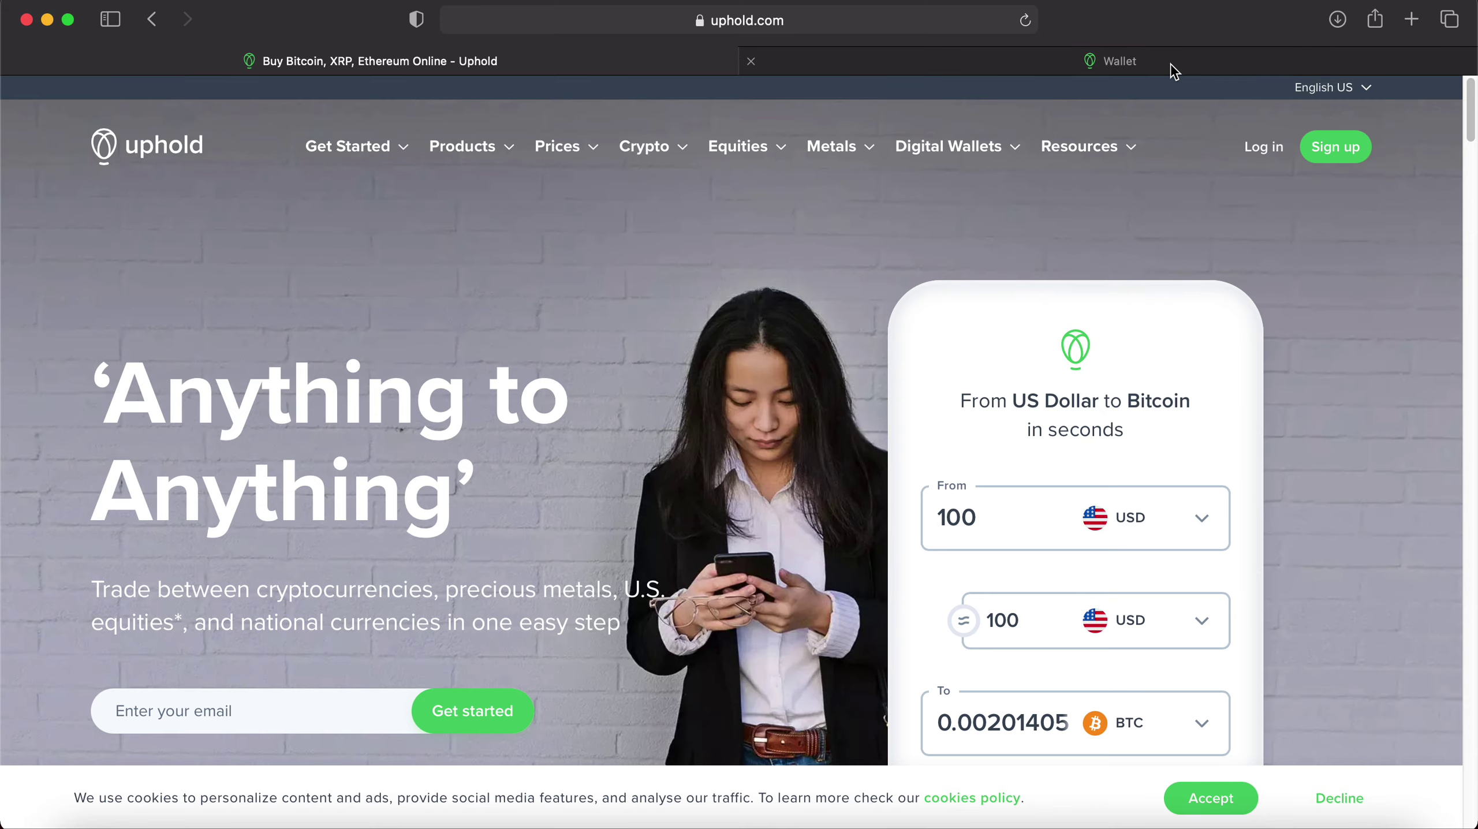
mouse_move(1174, 71)
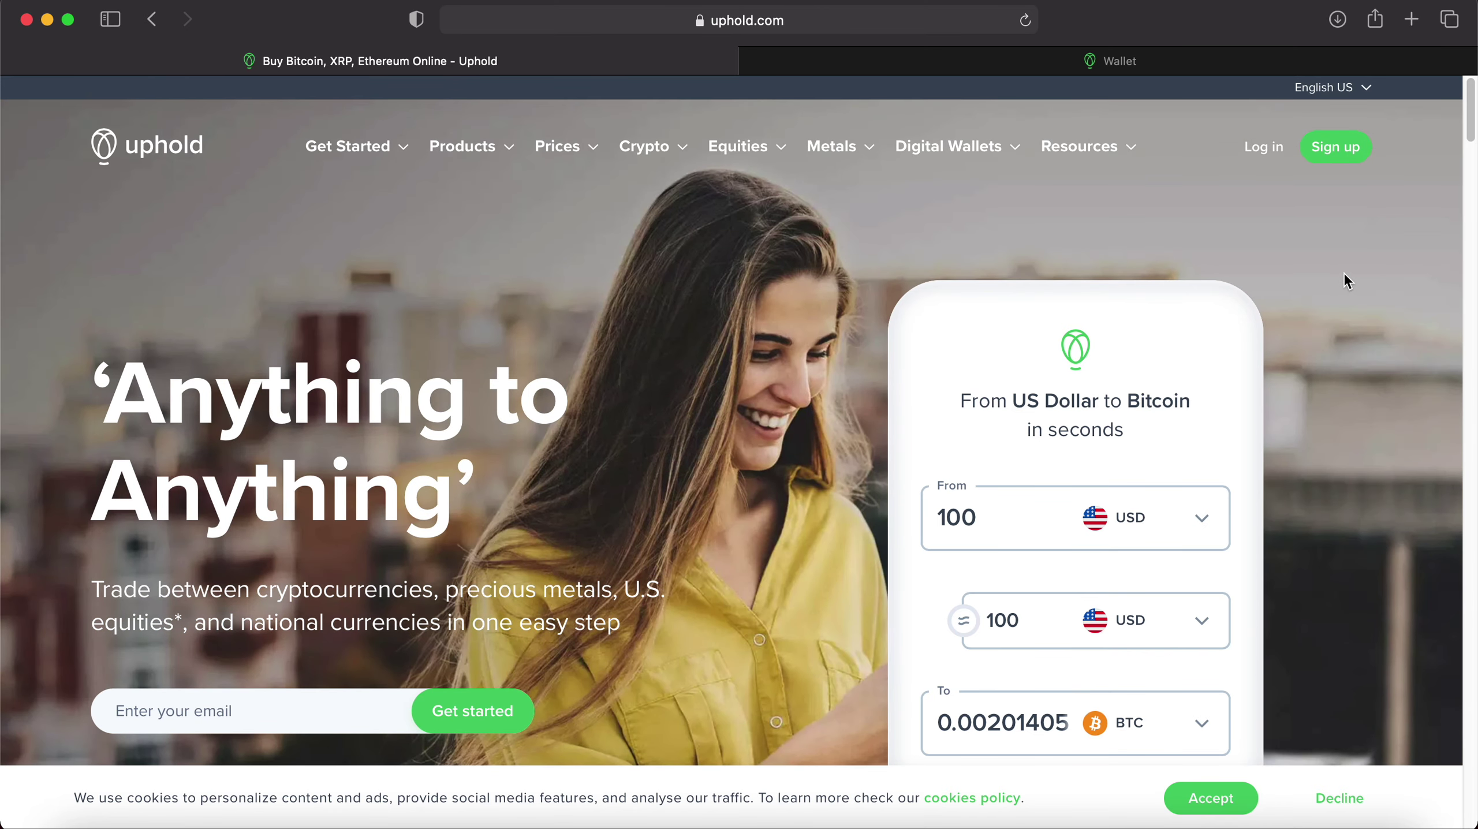
click(1211, 63)
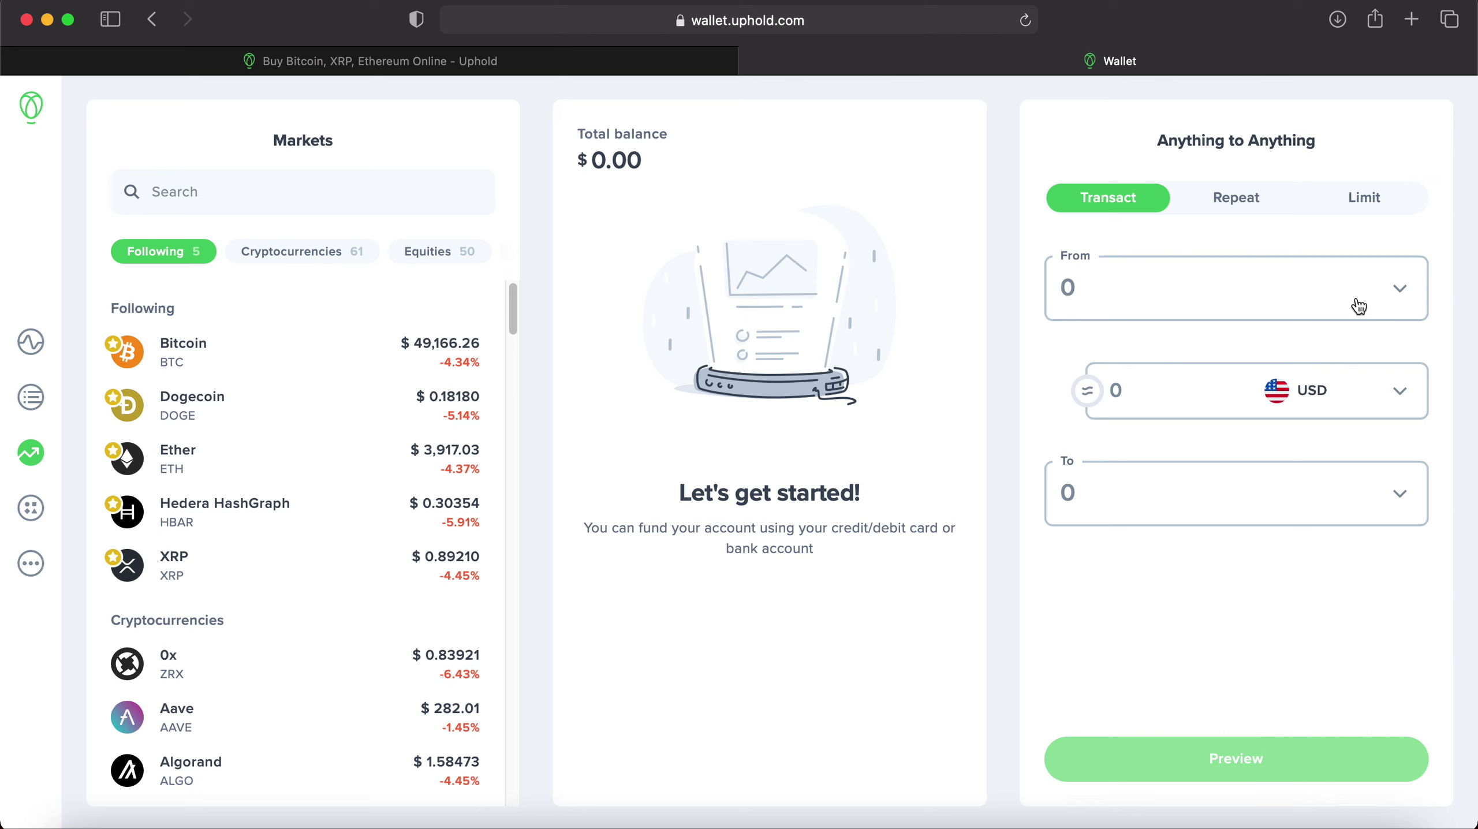
click(1359, 306)
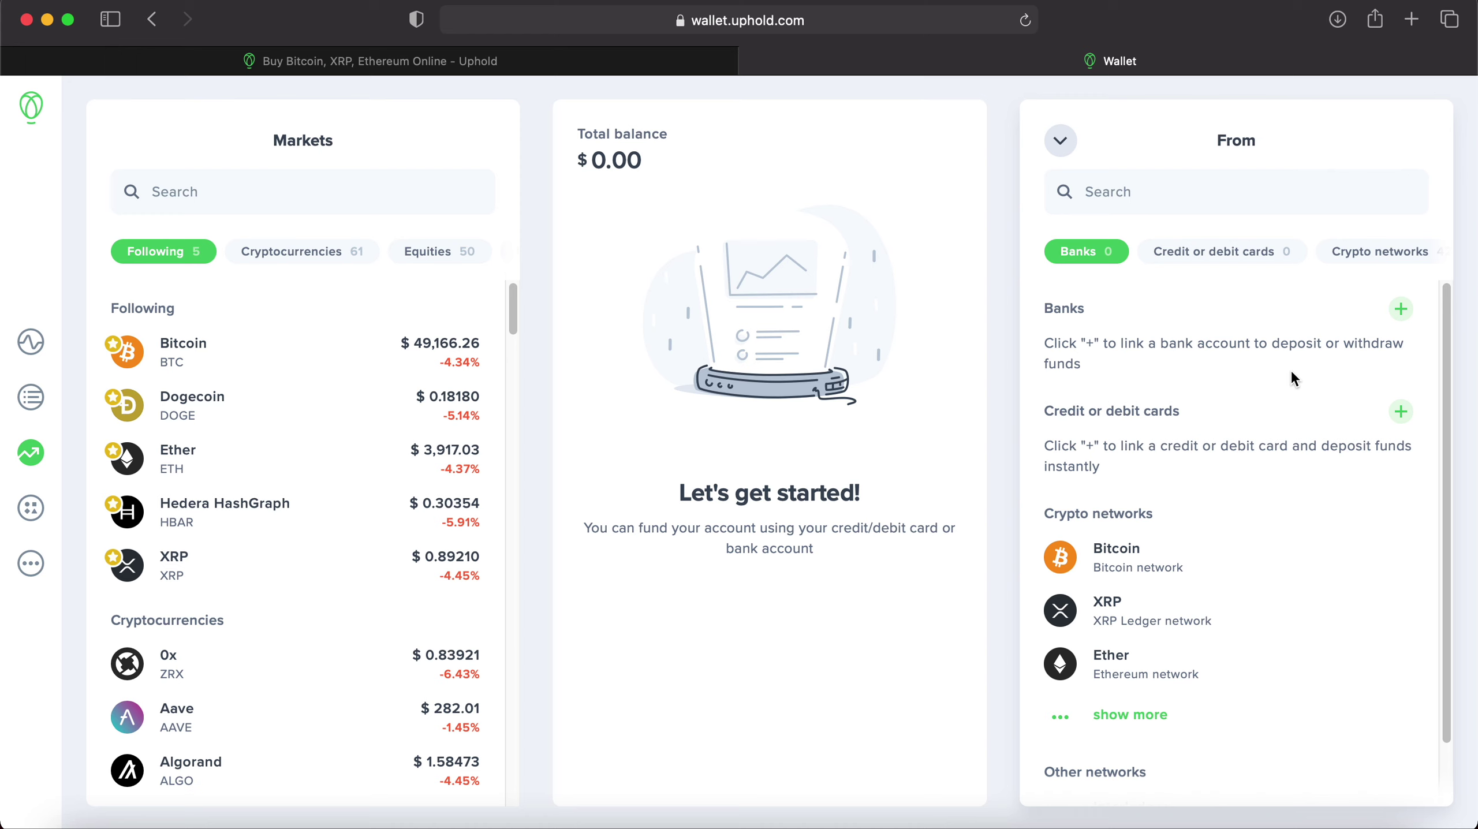
click(1313, 345)
click(1061, 140)
click(1066, 148)
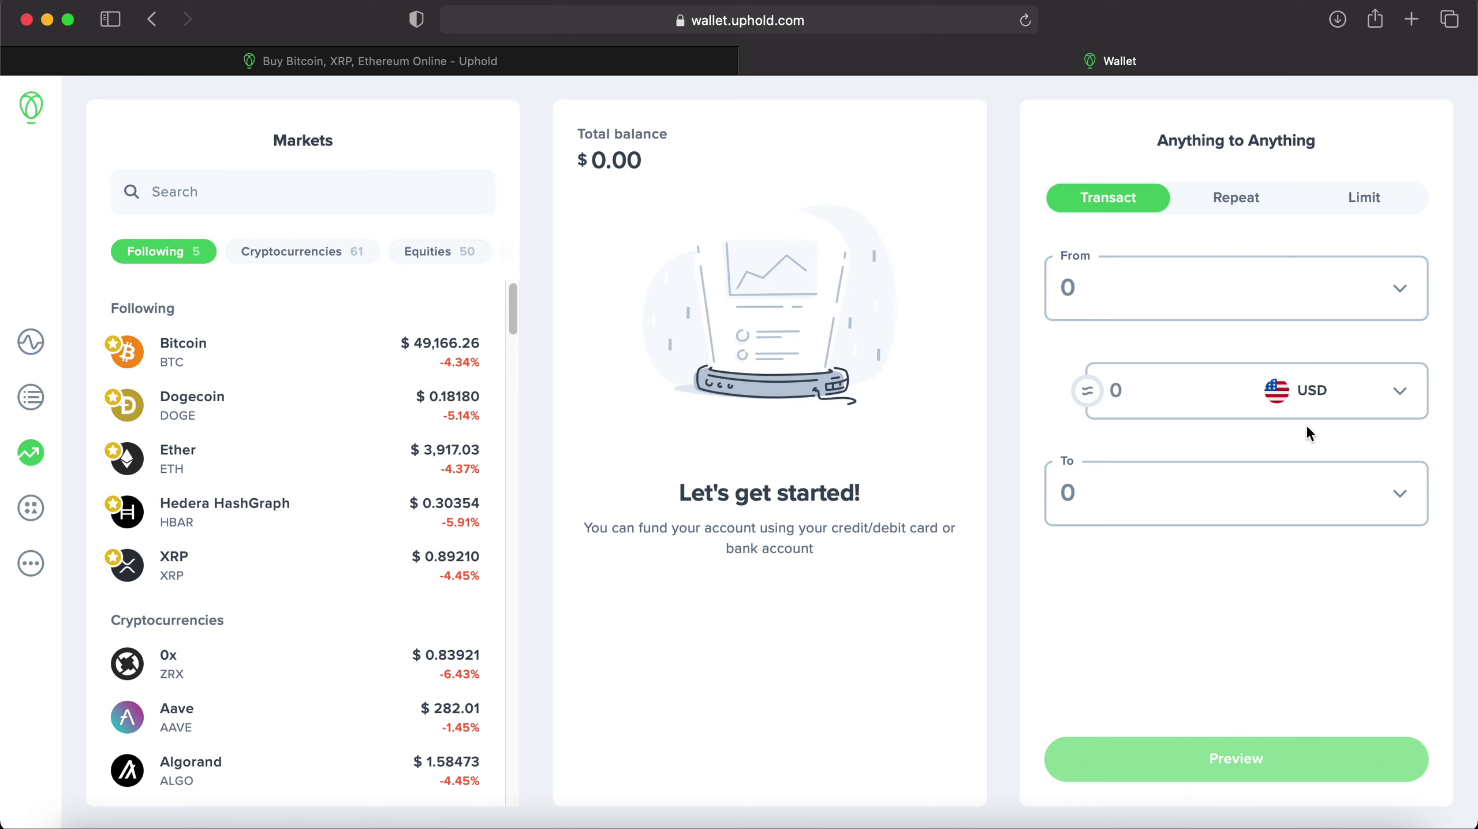
click(1412, 401)
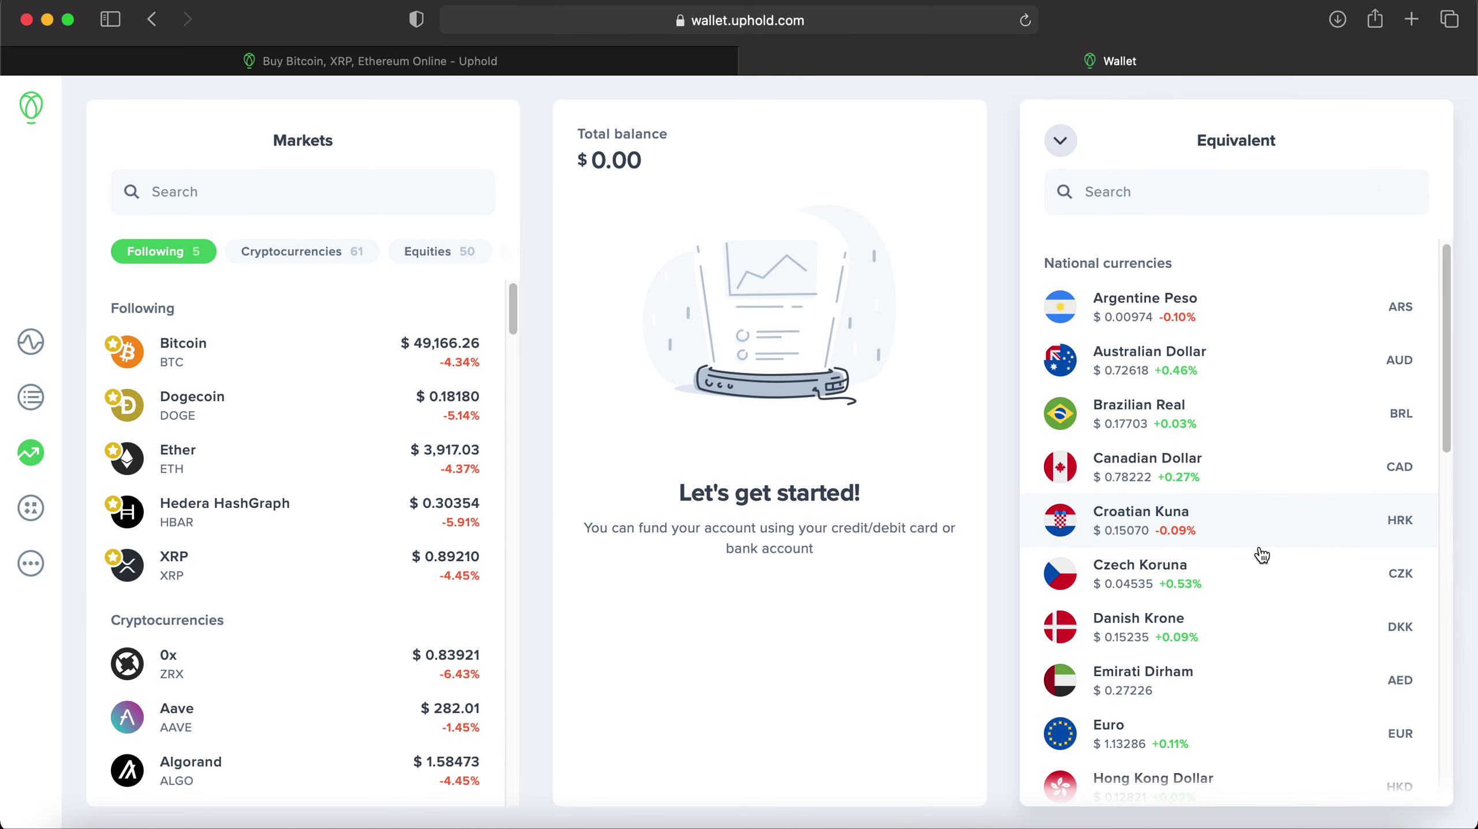
scroll(1257, 555, down, 5)
scroll(1261, 555, down, 10)
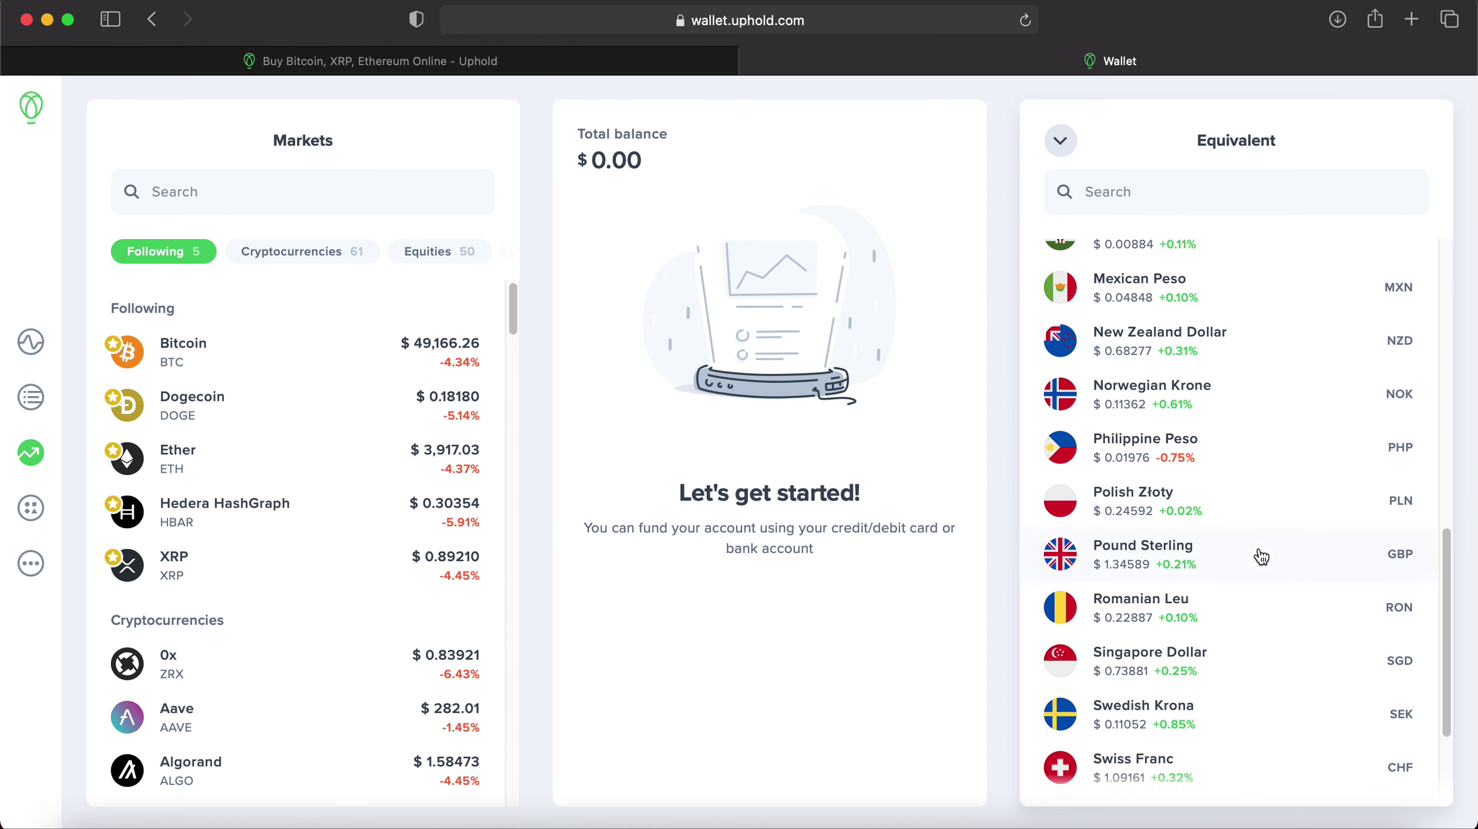
scroll(1263, 555, up, 15)
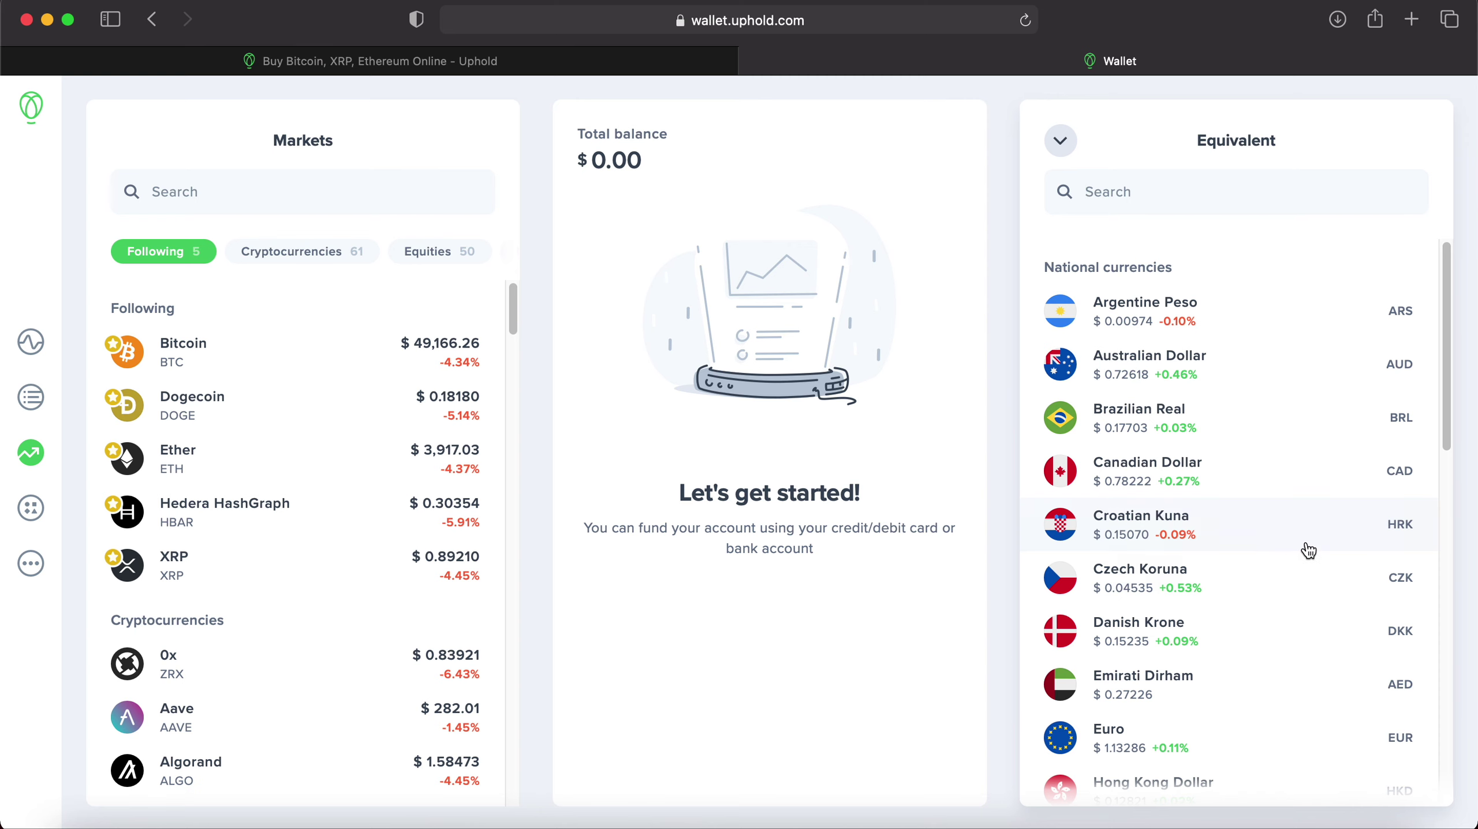
click(1071, 154)
scroll(1207, 424, down, 15)
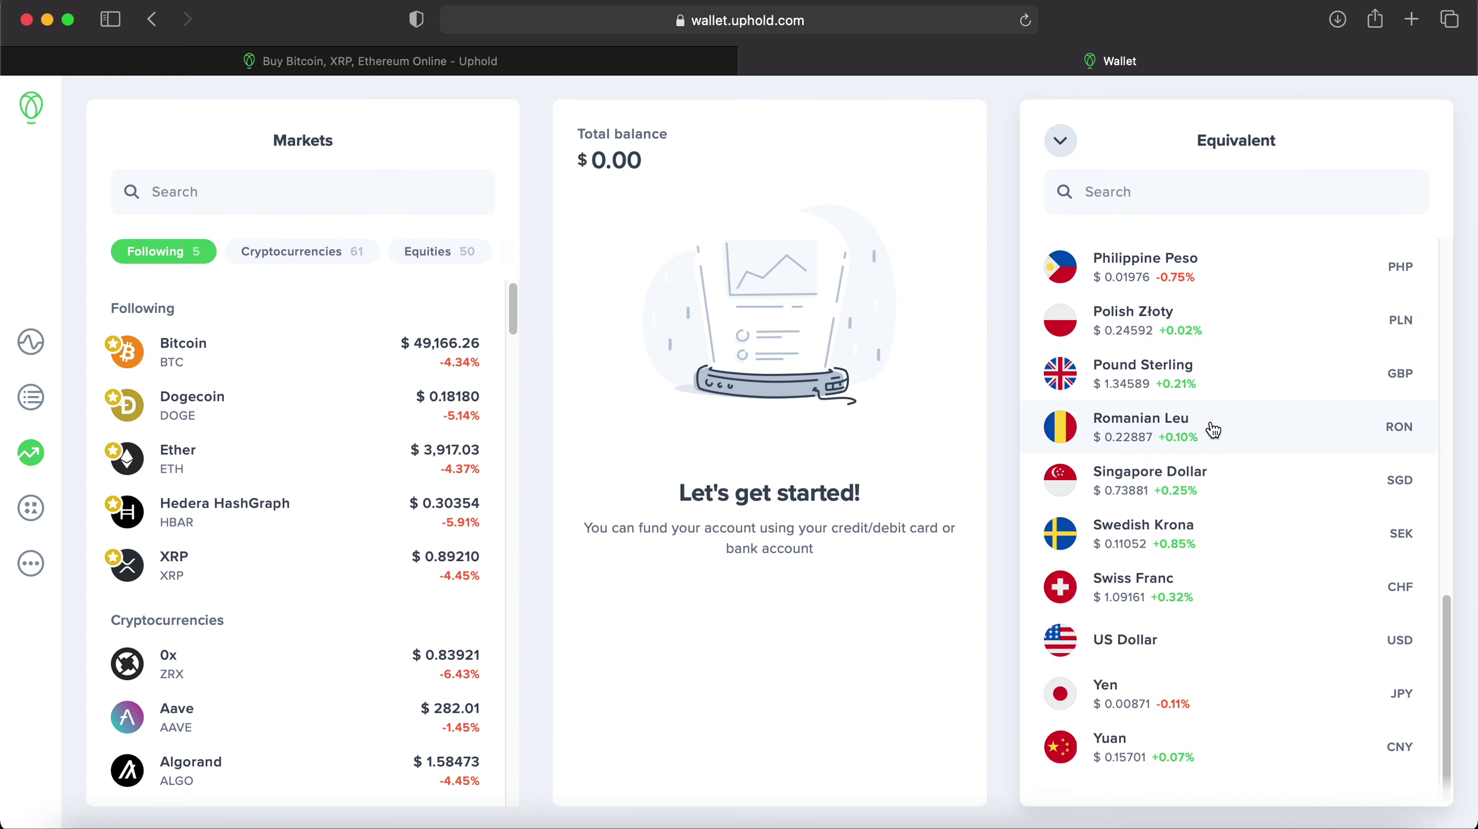
scroll(1214, 430, up, 15)
click(1059, 141)
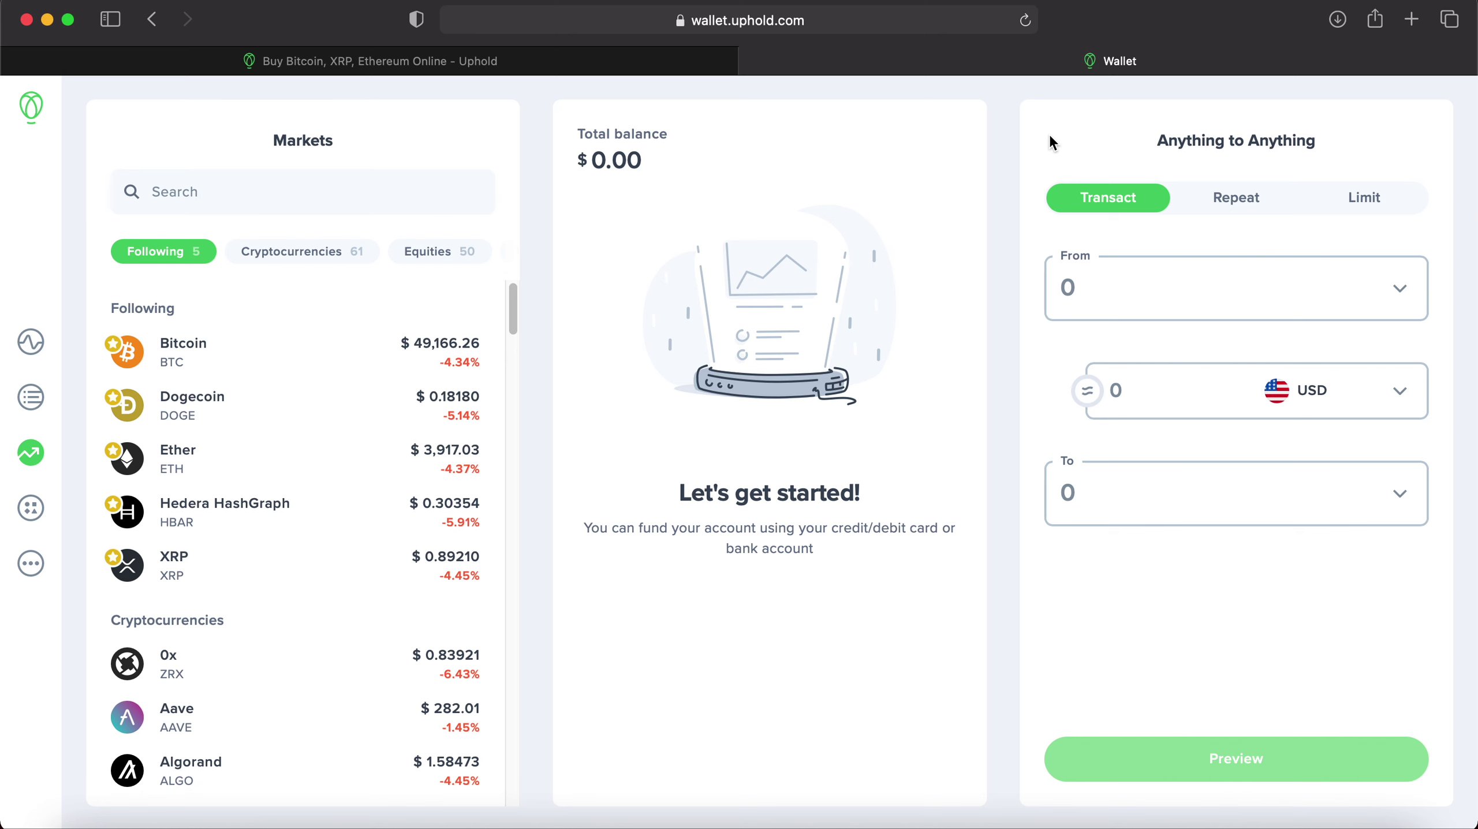
click(1385, 510)
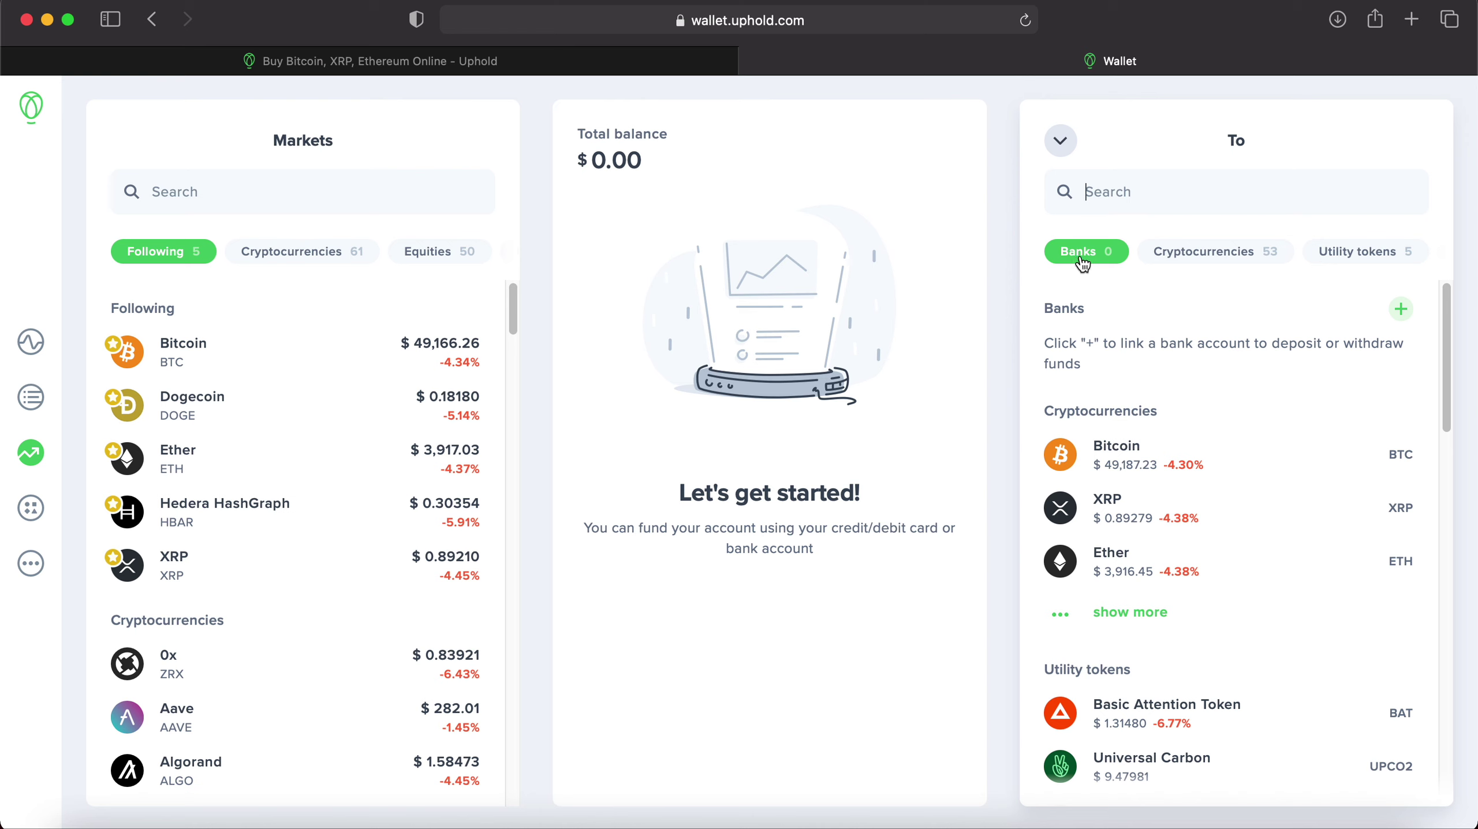
- Filter the To list to cryptocurrencies, search 'doge' and pick Dogecoin as the receiving currency
click(1229, 262)
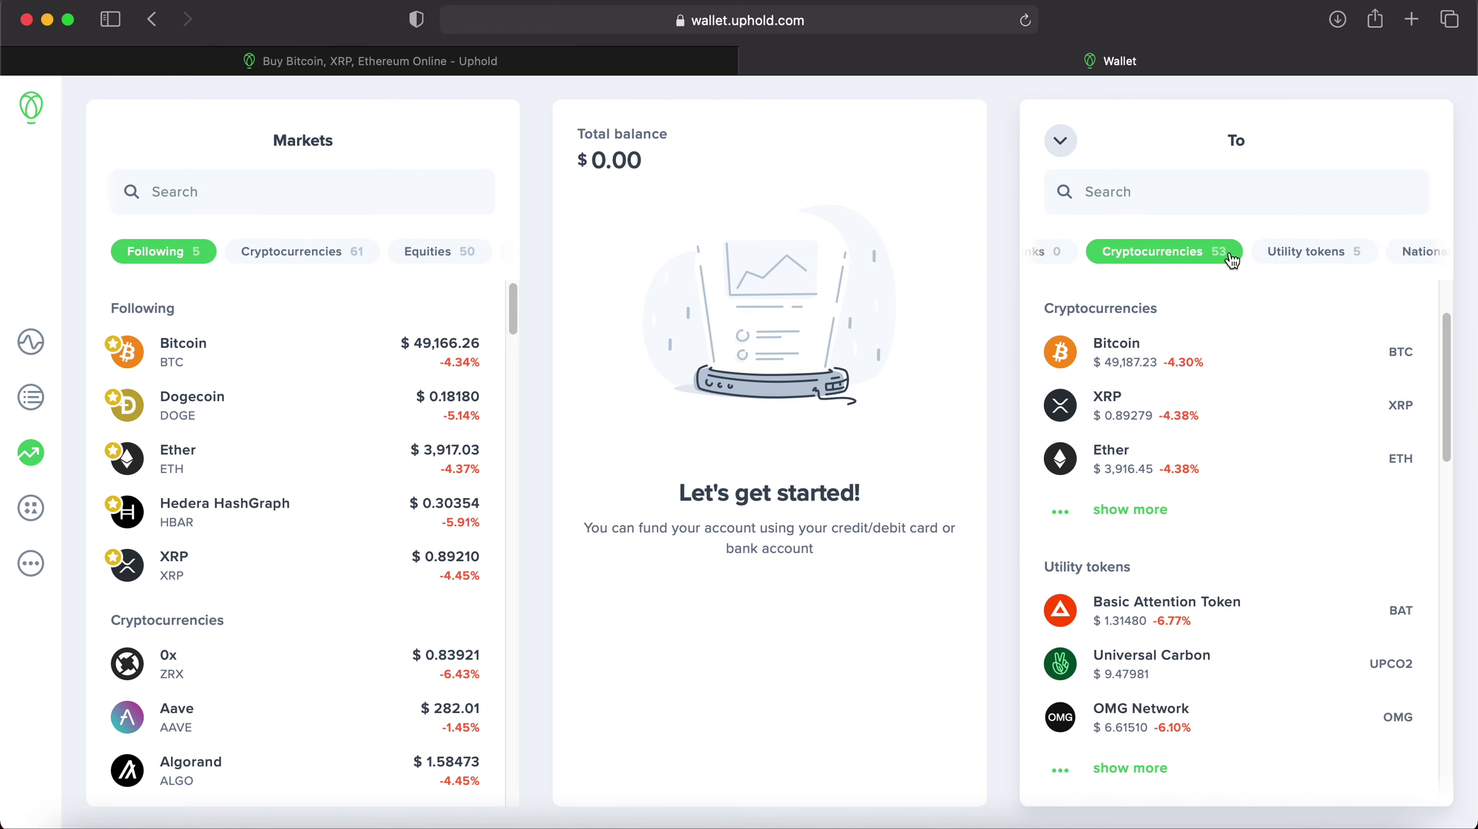
click(1197, 192)
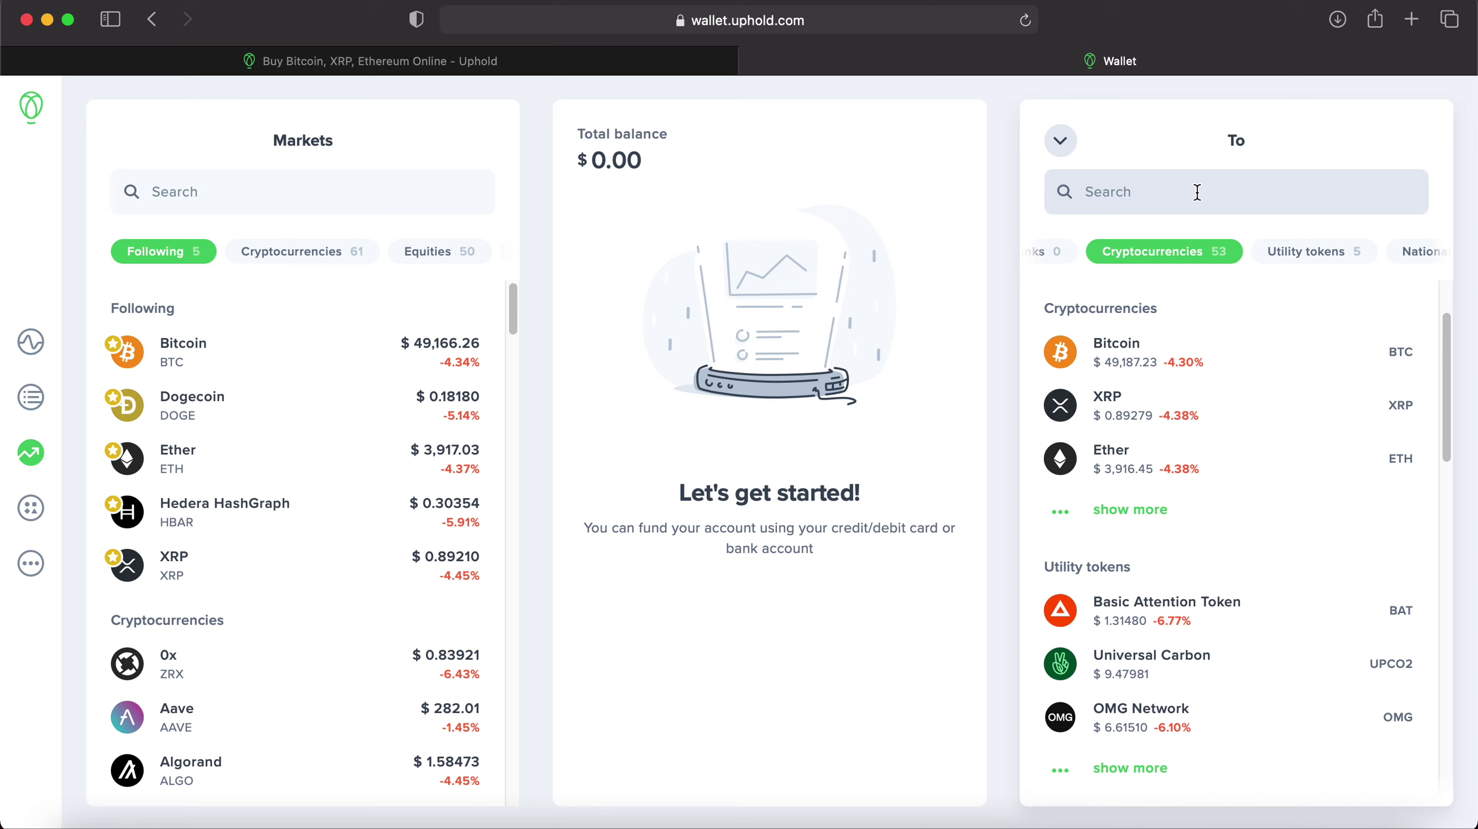
click(1197, 192)
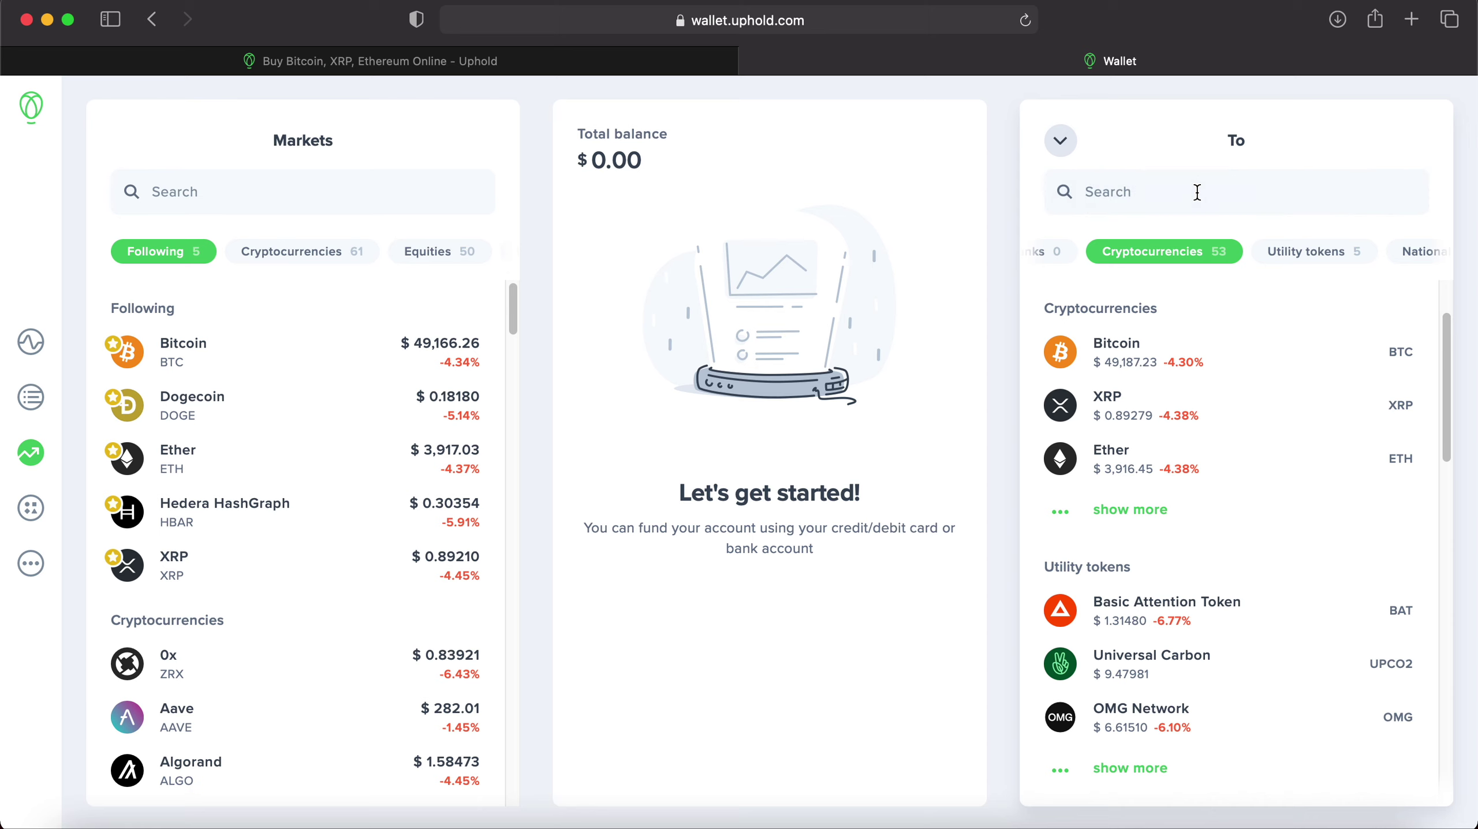
text(doge)
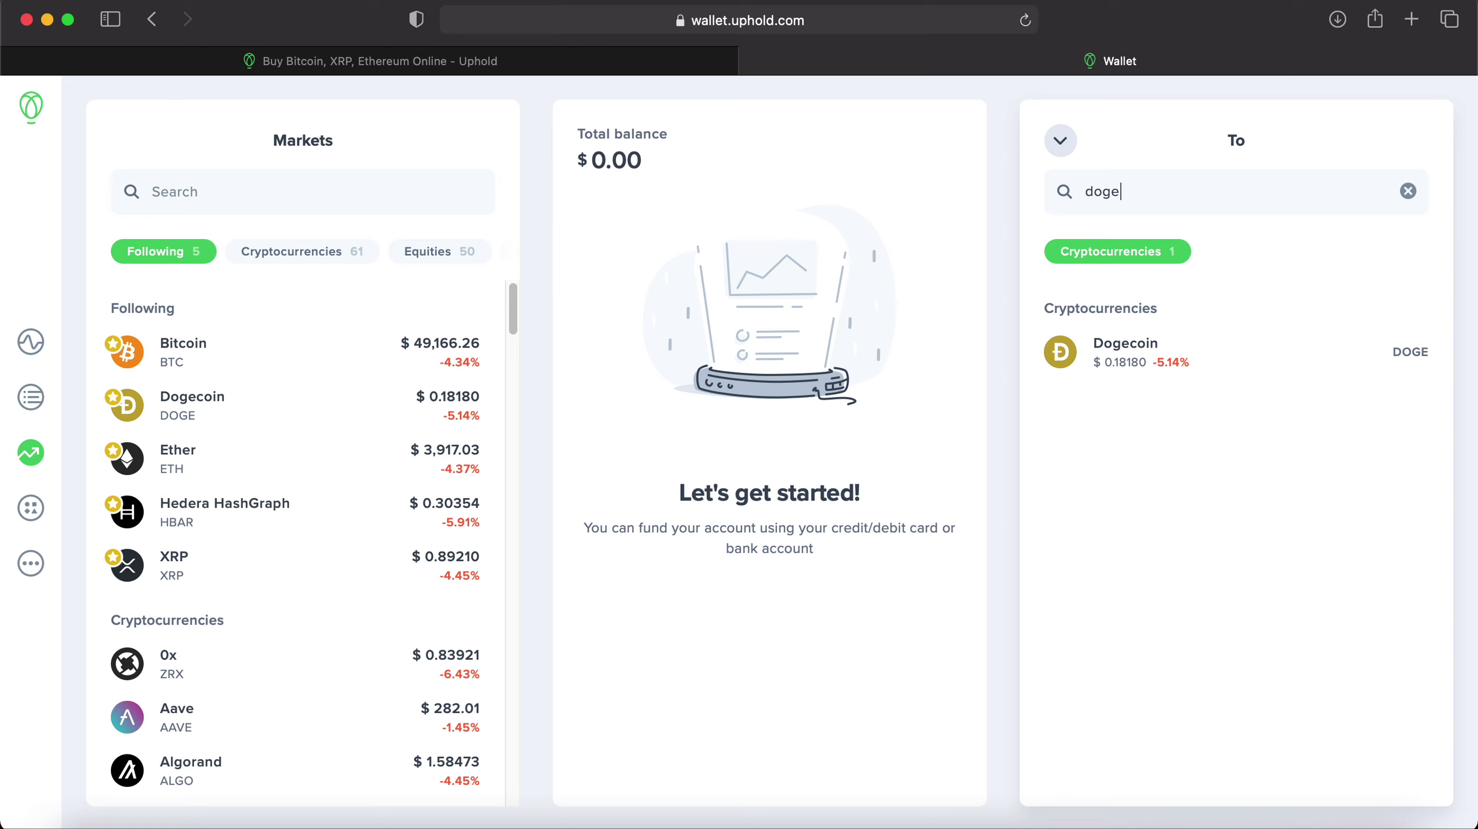
click(1145, 358)
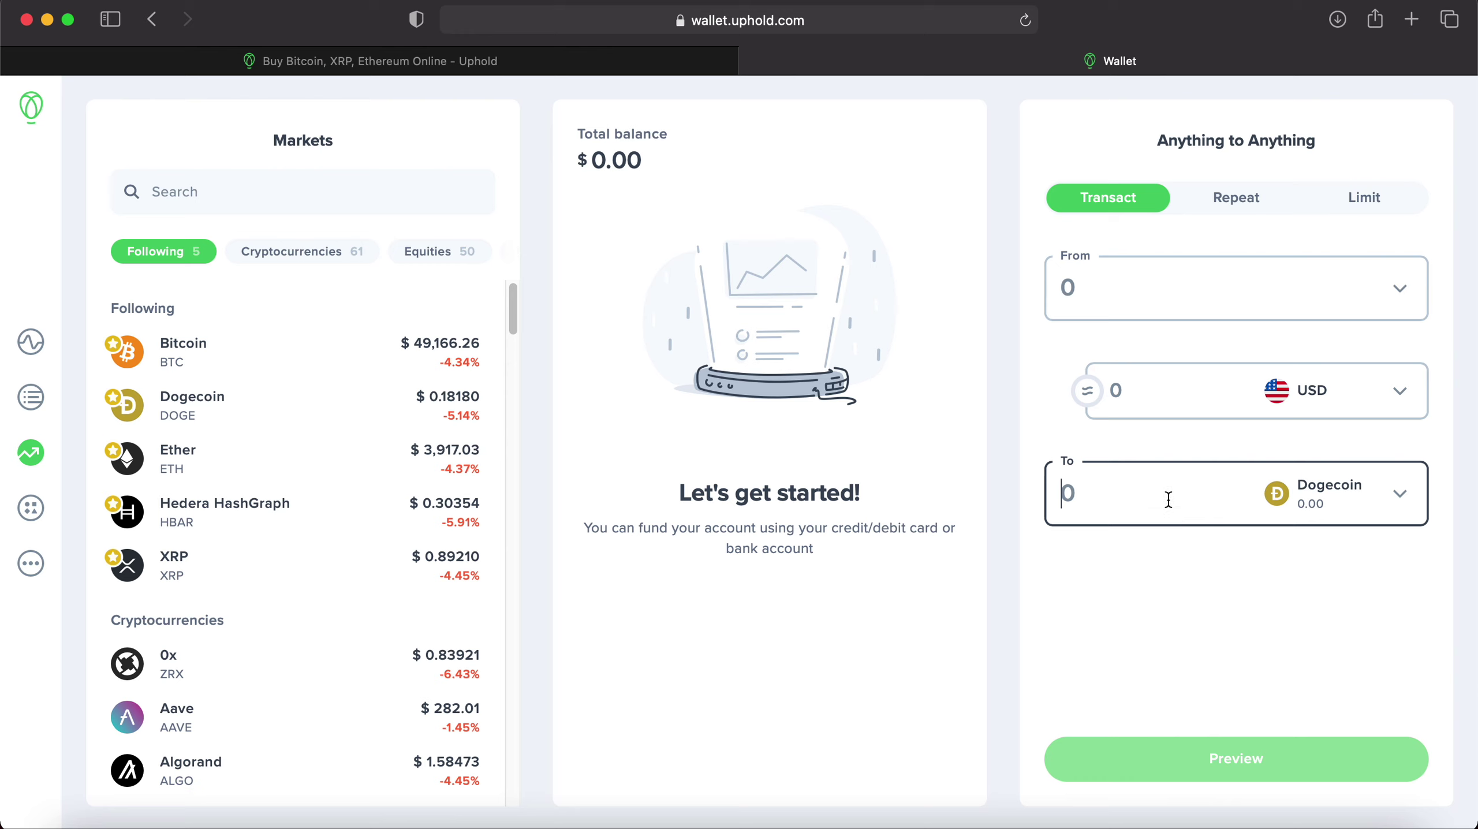
- Enter 1000 as the Dogecoin amount to receive in the To field
click(1142, 396)
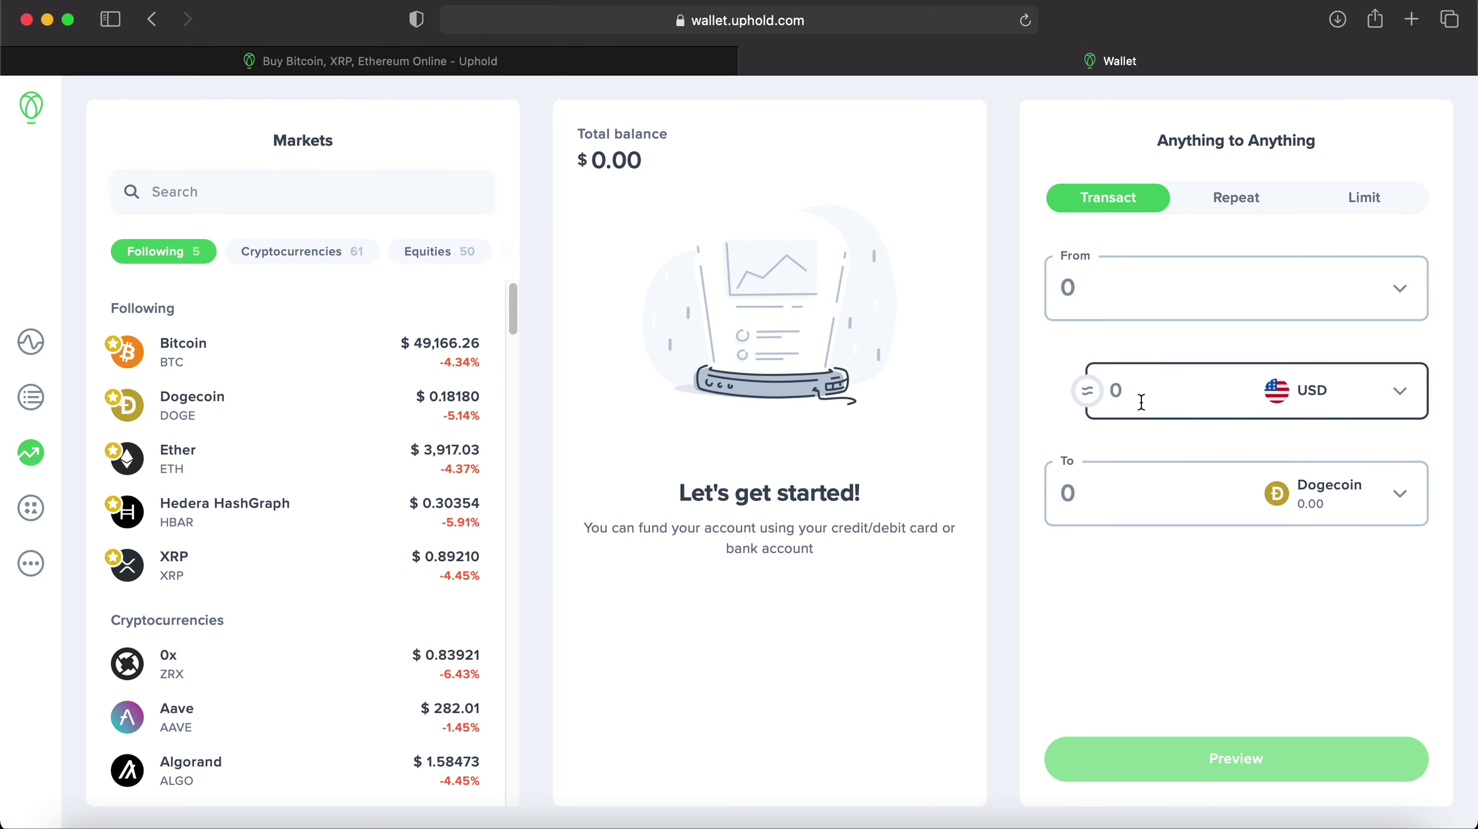
click(1161, 491)
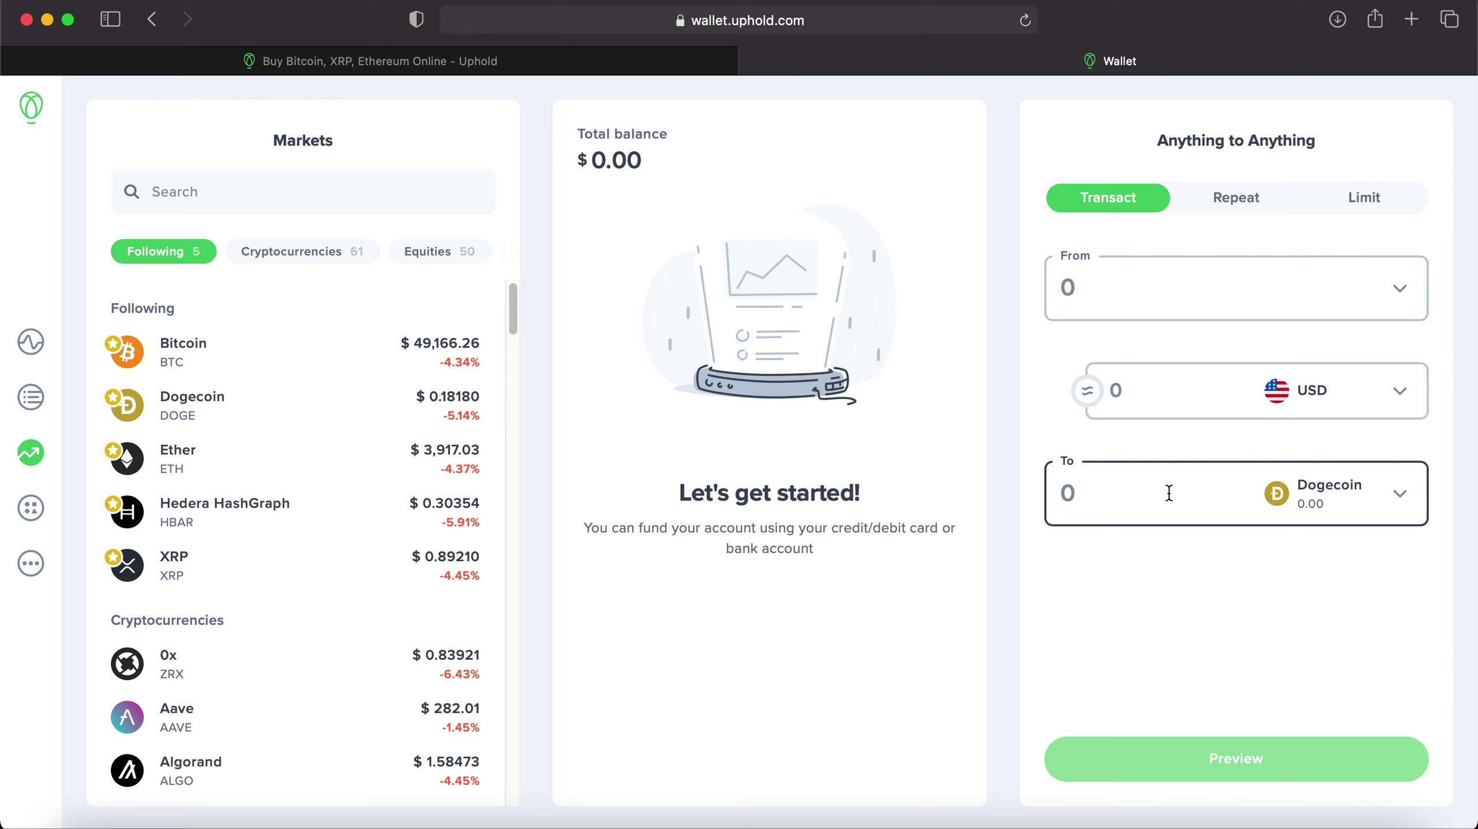
text(1000)
click(1186, 402)
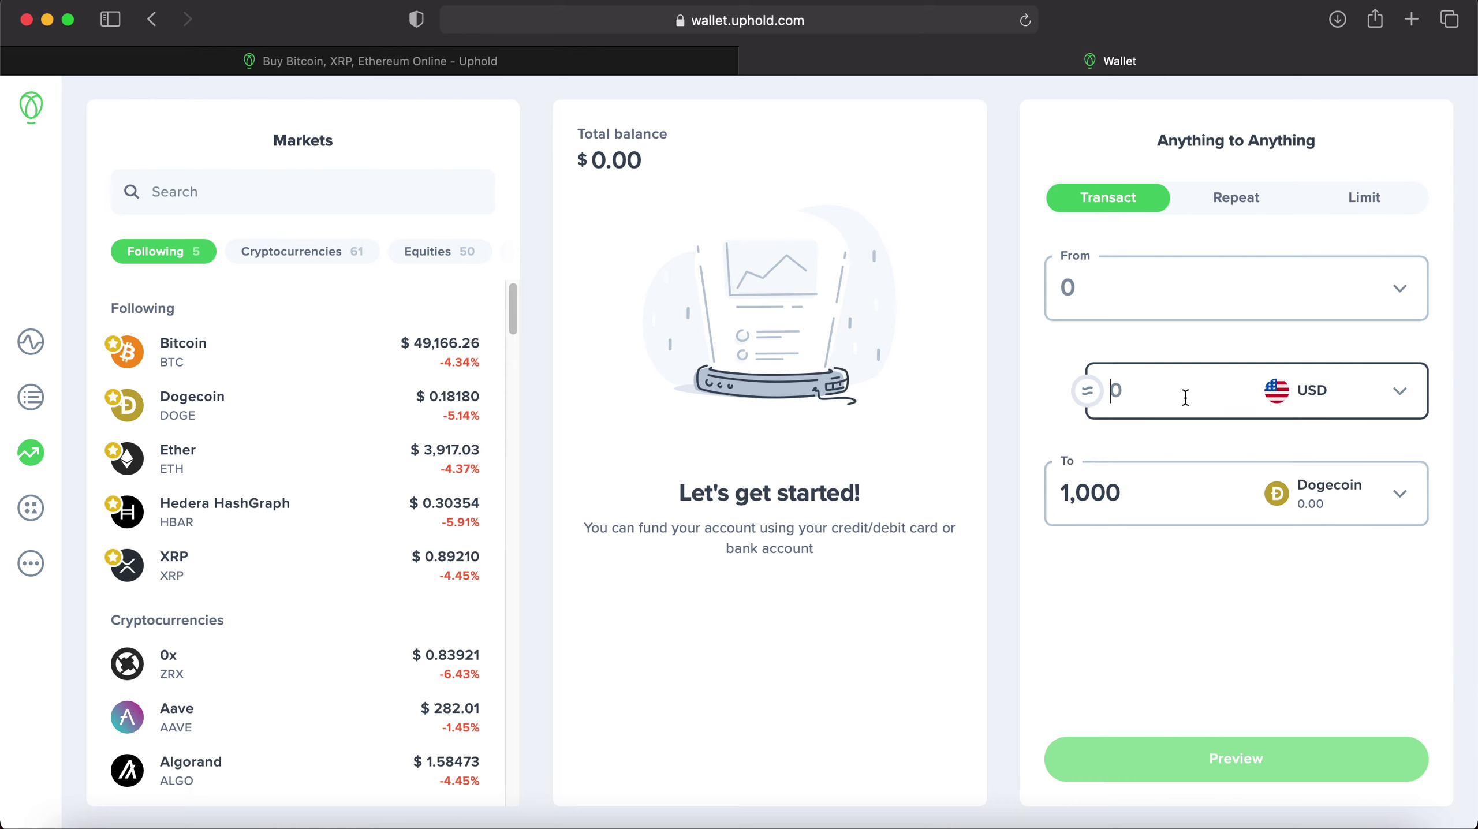
click(1214, 606)
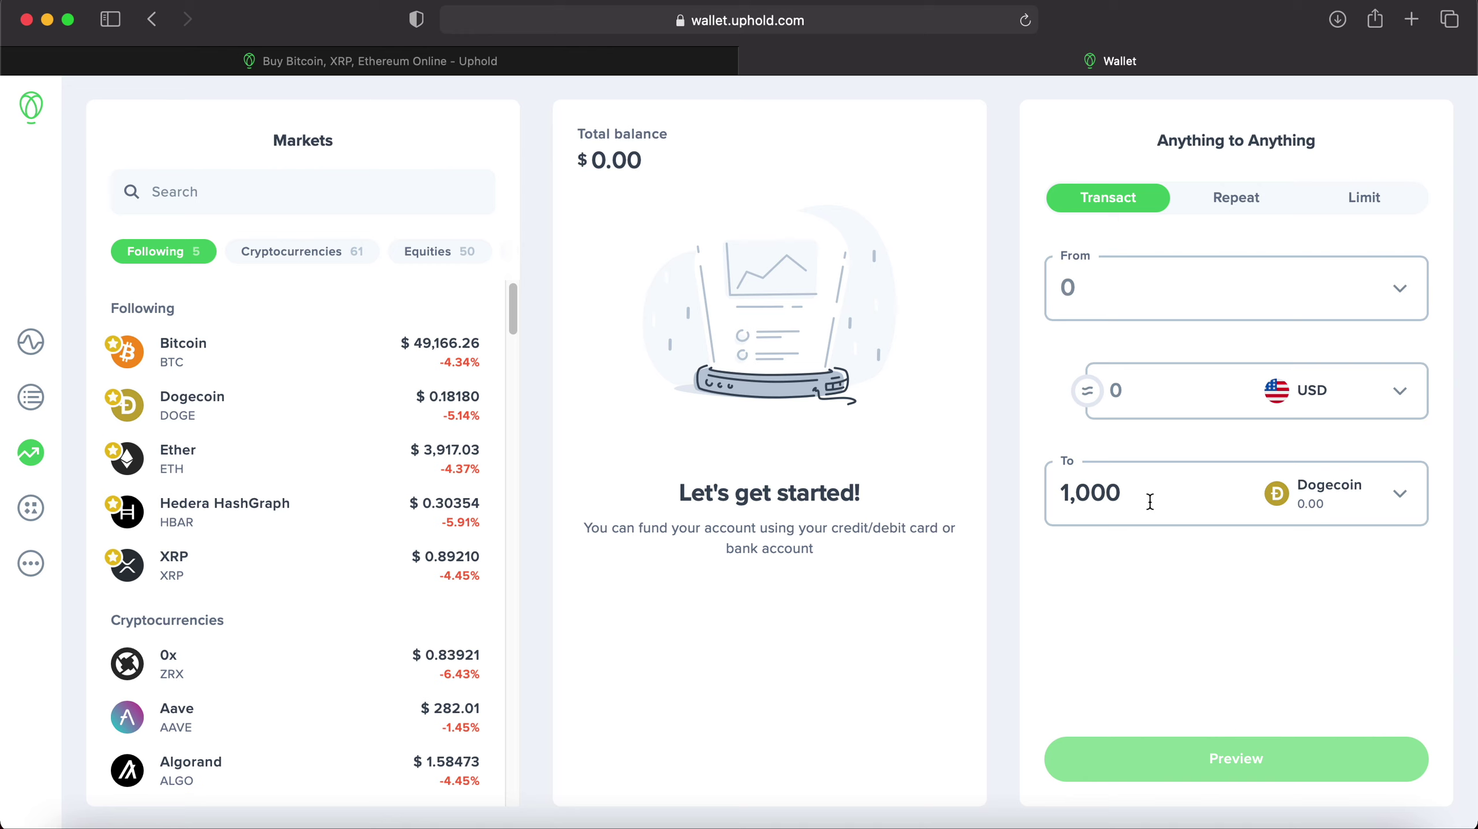
click(1181, 405)
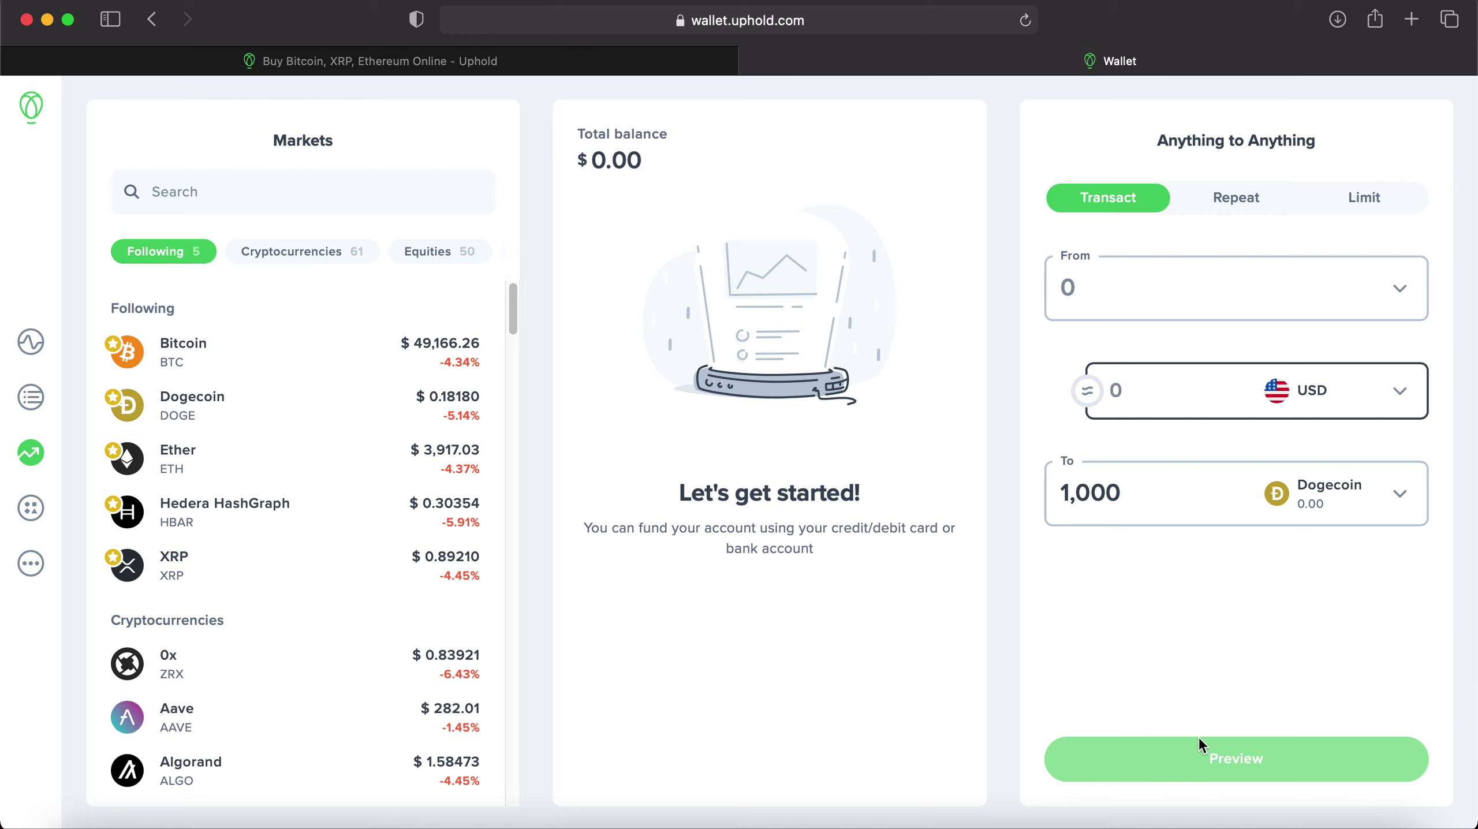
click(1029, 292)
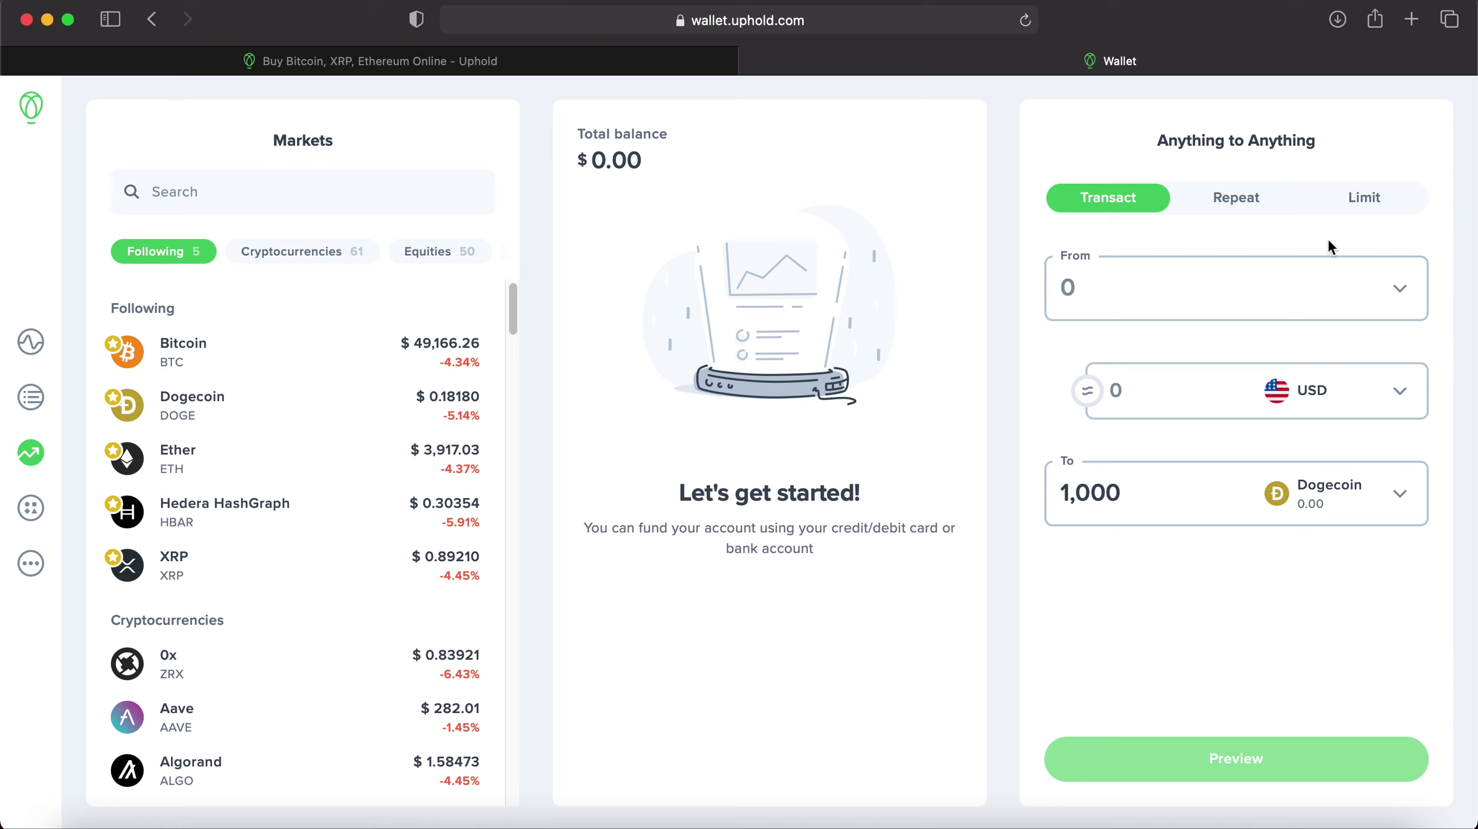
click(1365, 198)
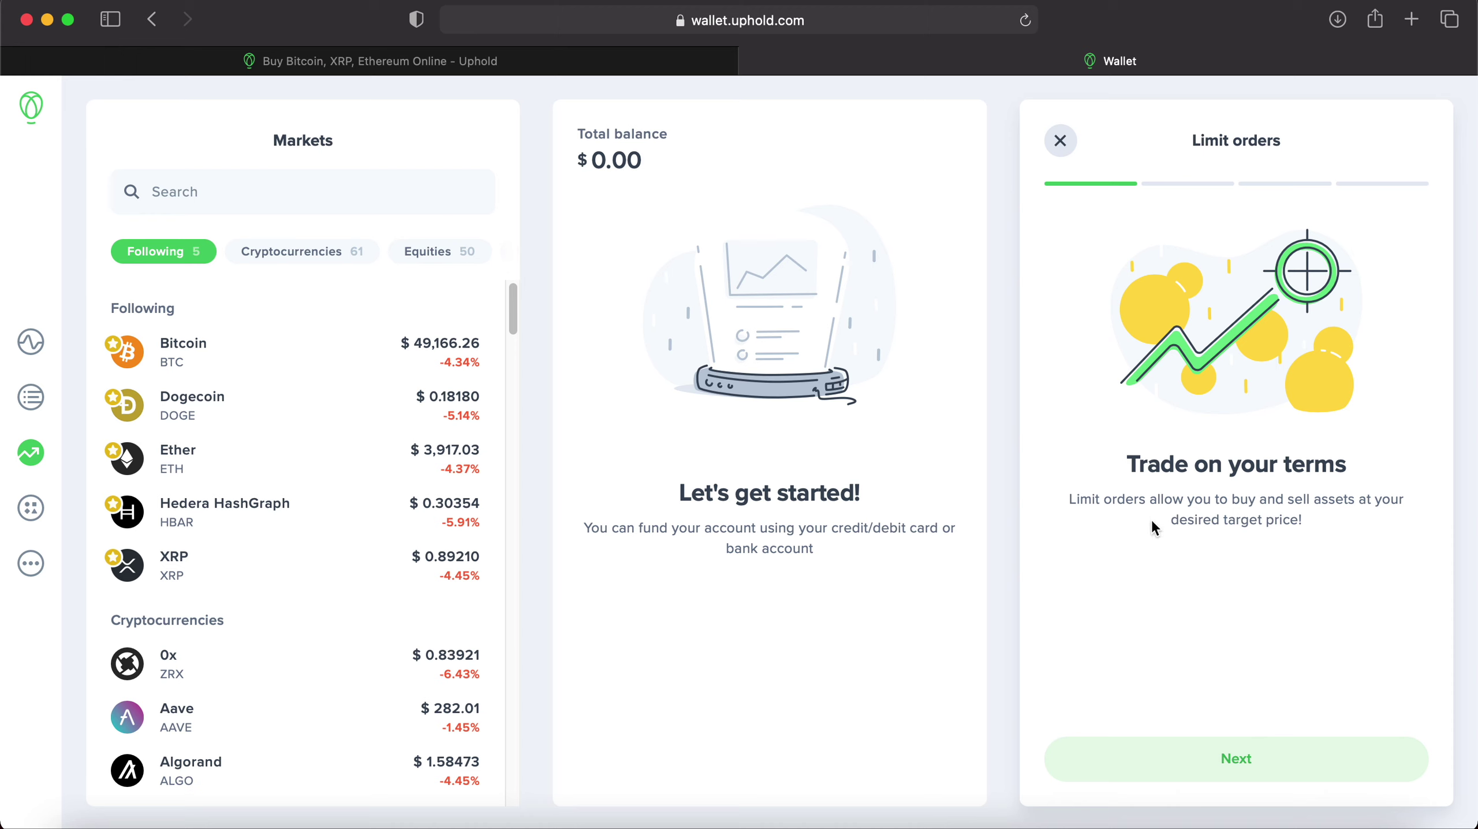
- Step through the limit-order intro tips and reach the empty Limit order form
click(1306, 774)
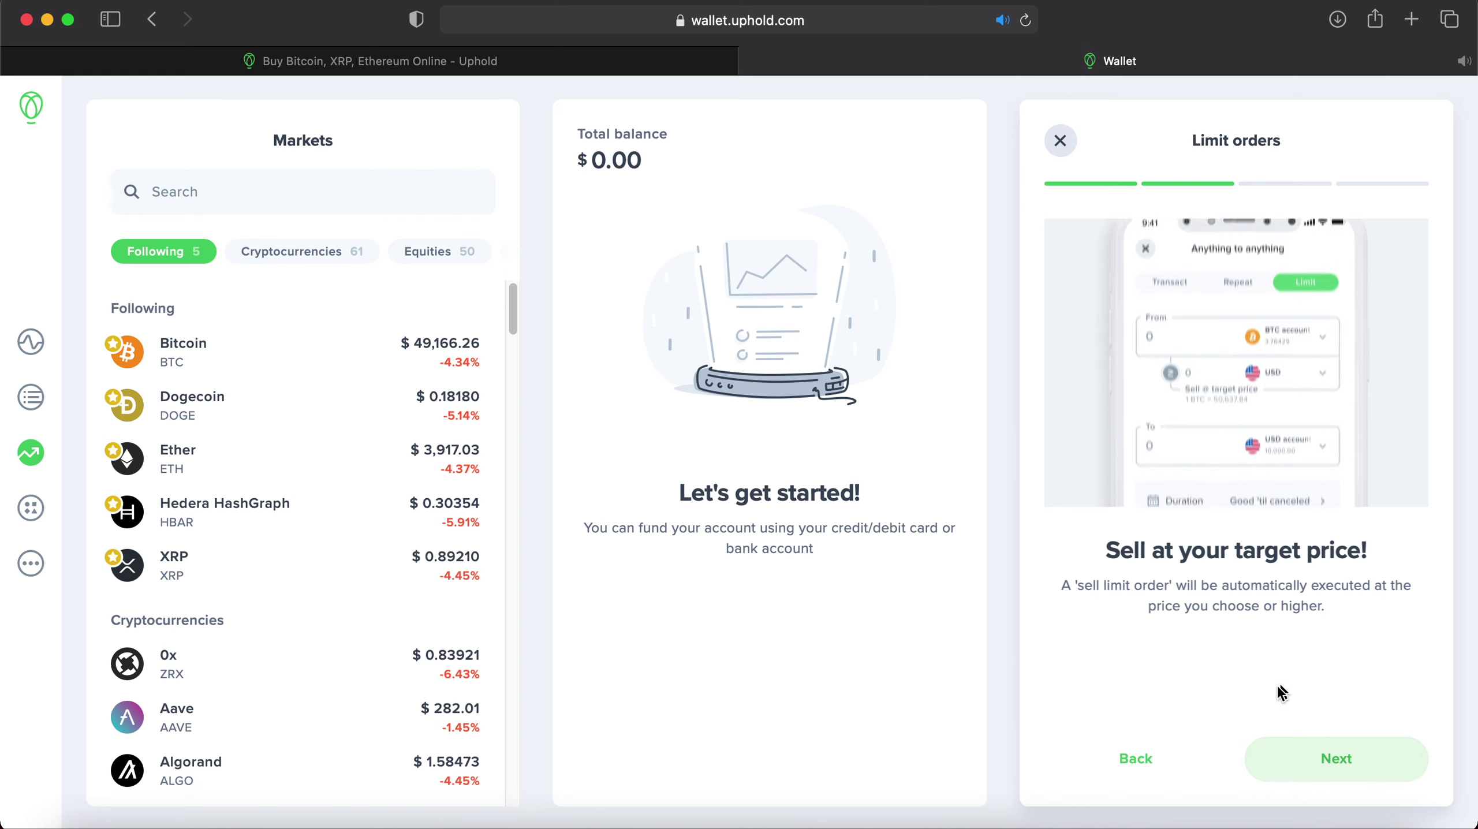
click(1315, 756)
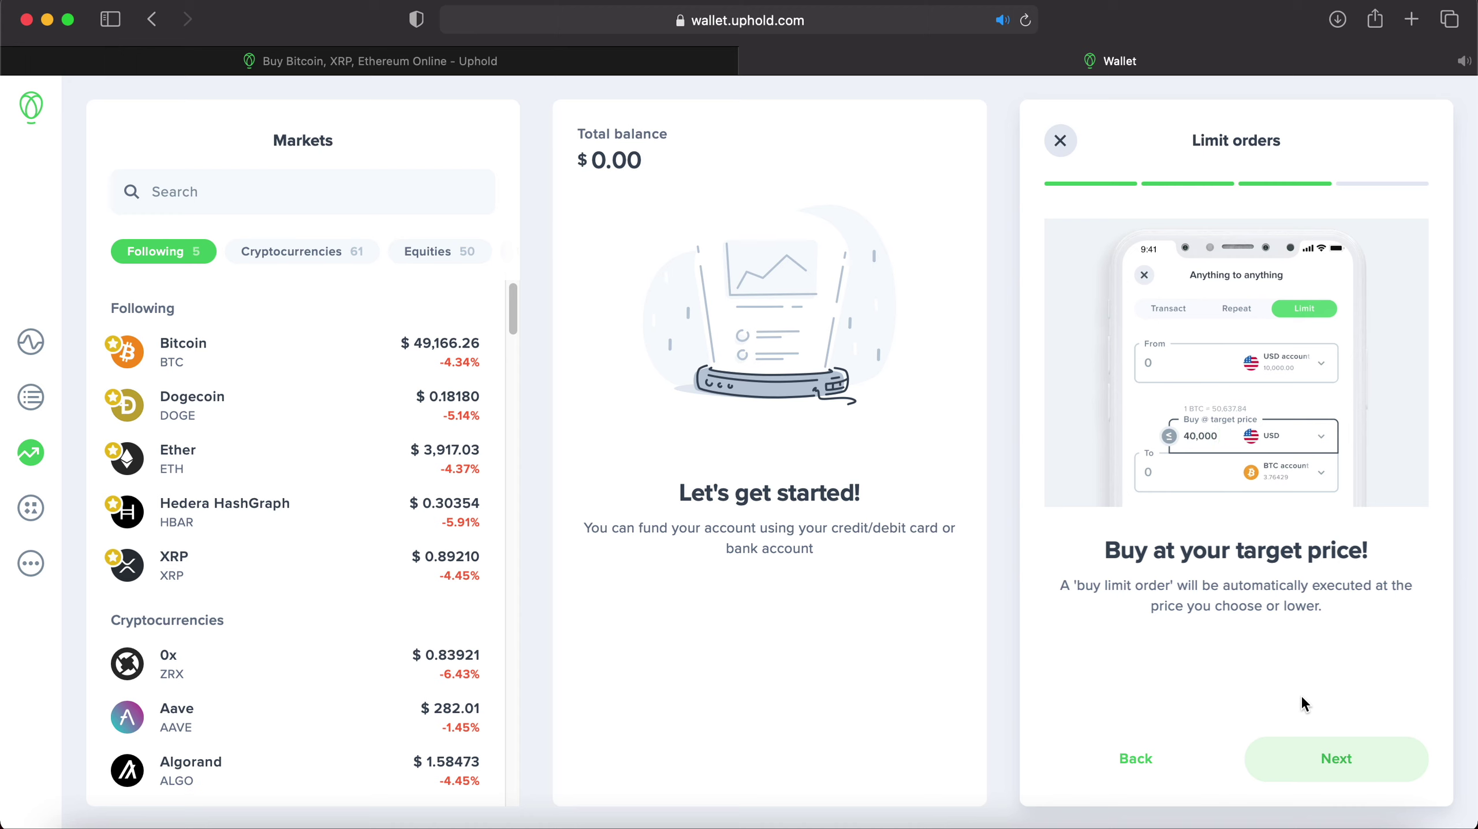
click(1316, 749)
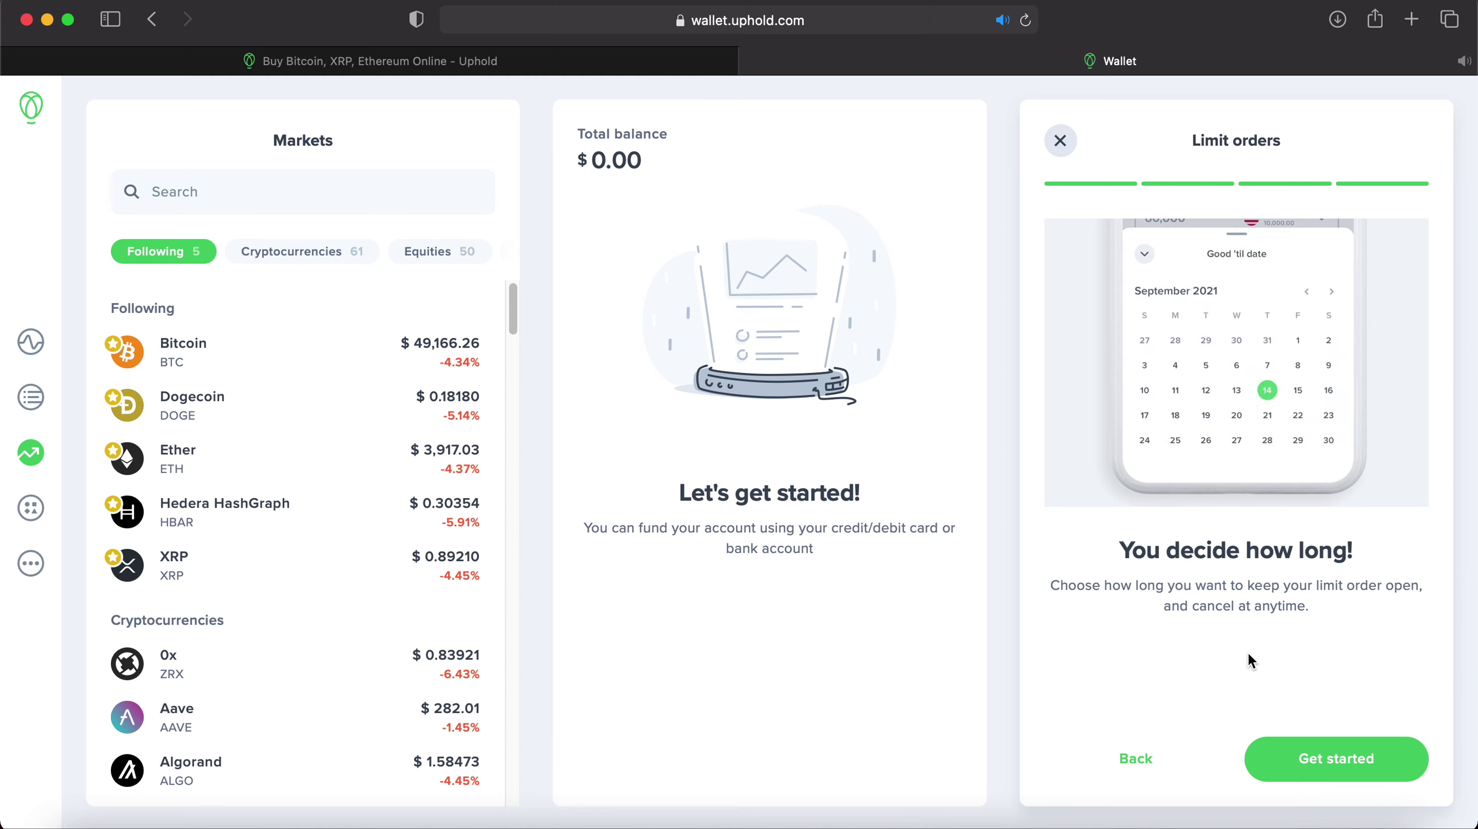
click(1307, 767)
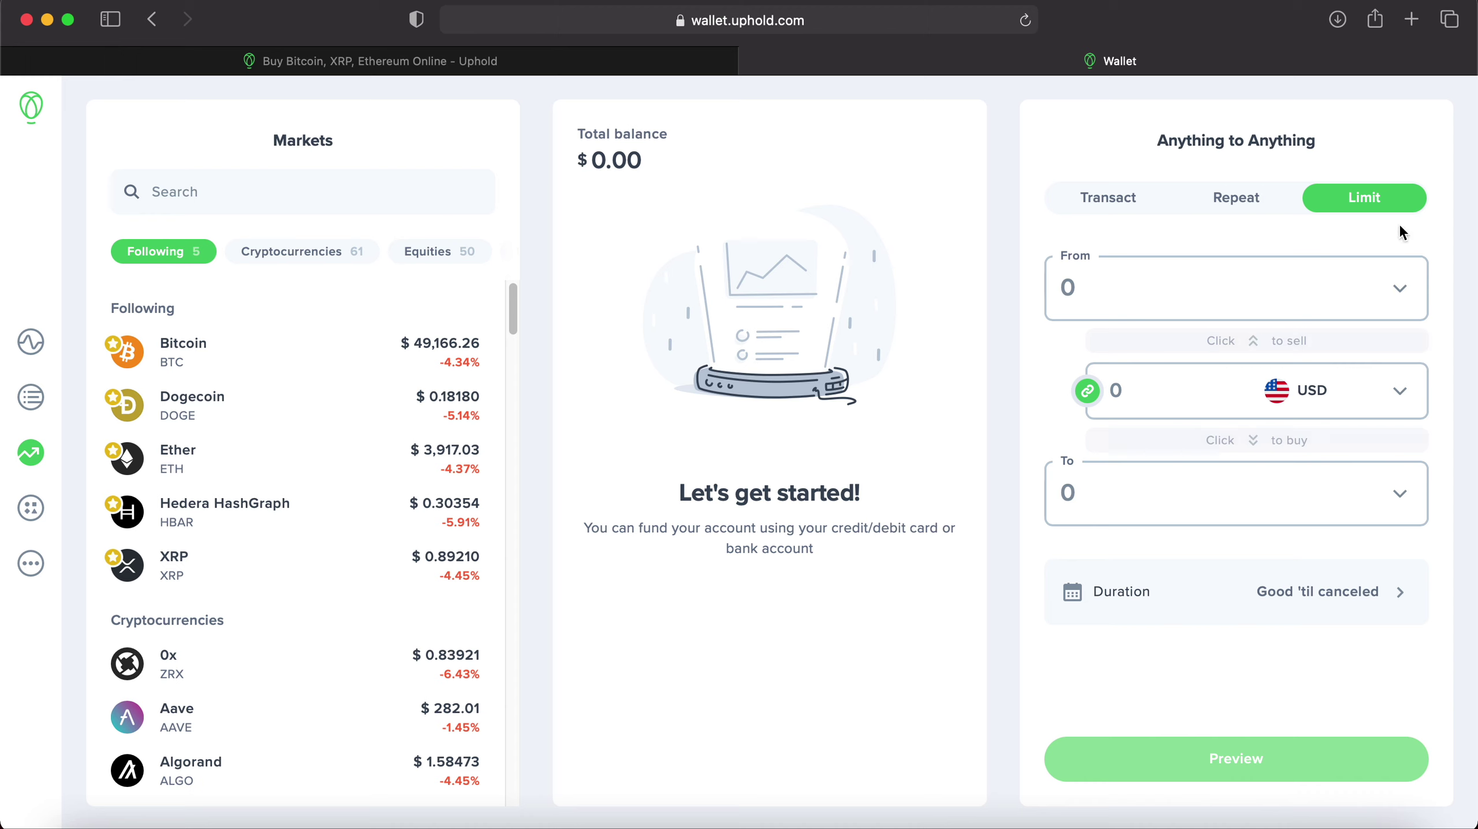
- Return the panel to the Transact form for an immediate exchange
click(1077, 206)
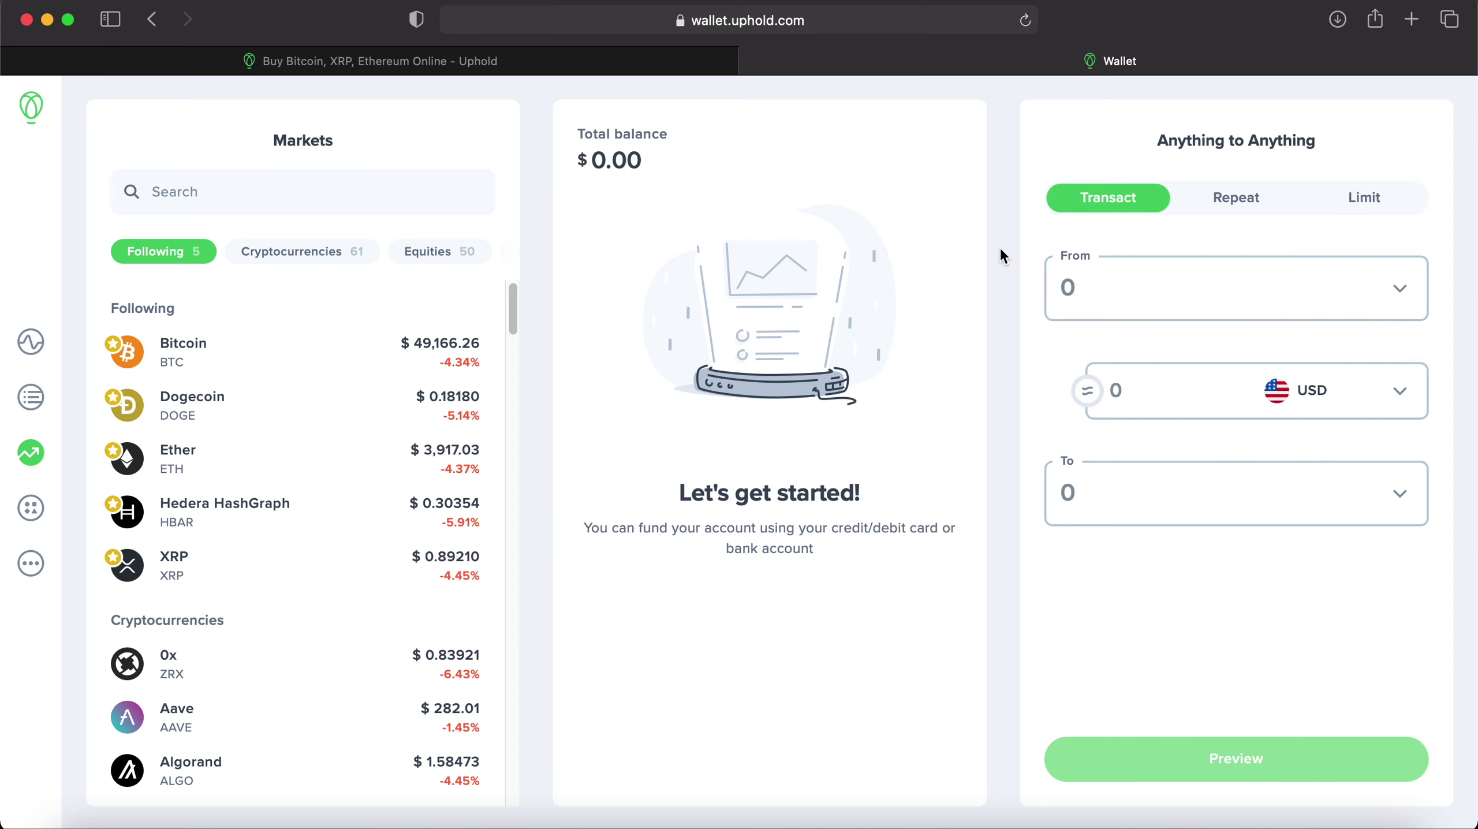